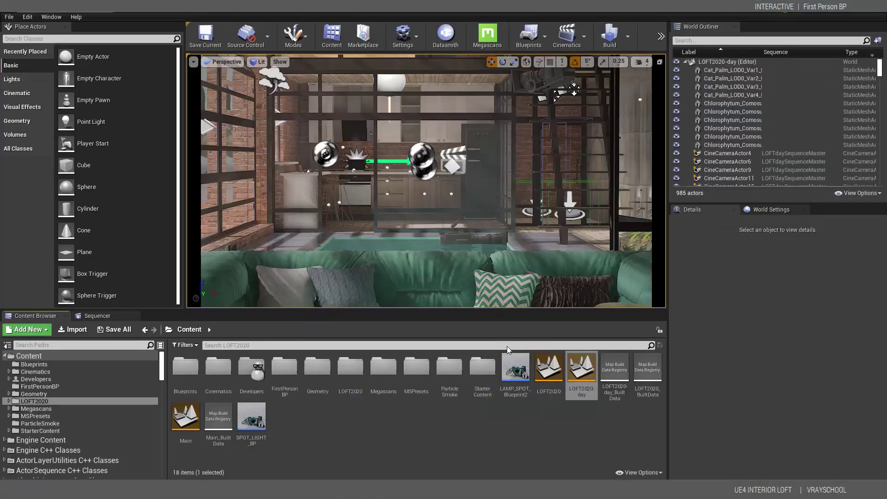
# Step: Scrub through the LOFTdaySequenceMaster sequence to frame 624 to preview its camera shots
pyautogui.click(101, 317)
pyautogui.moveTo(450, 343); pyautogui.dragTo(517, 345)
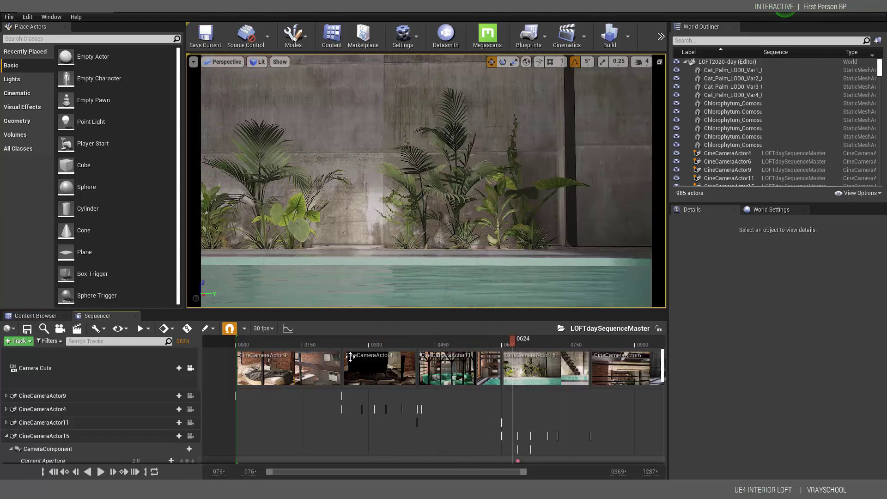
# Step: Add the First Person blueprint feature pack to the project and close the content dialog
pyautogui.click(42, 318)
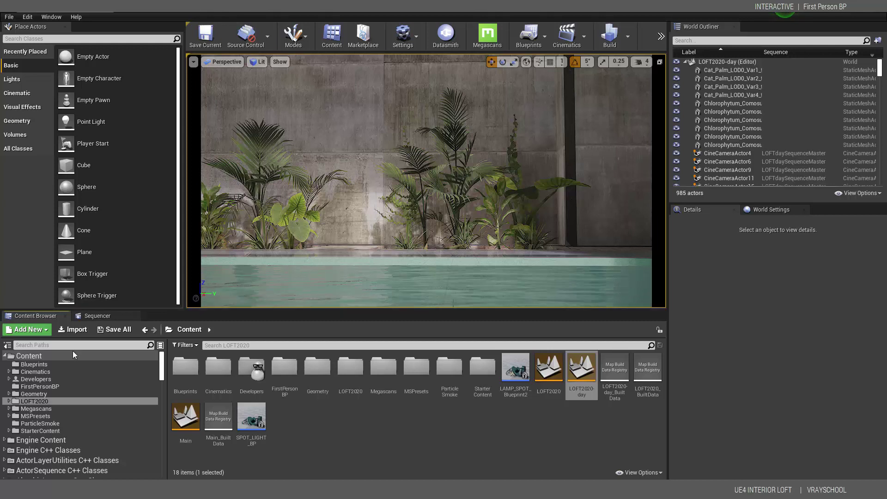
pyautogui.click(40, 330)
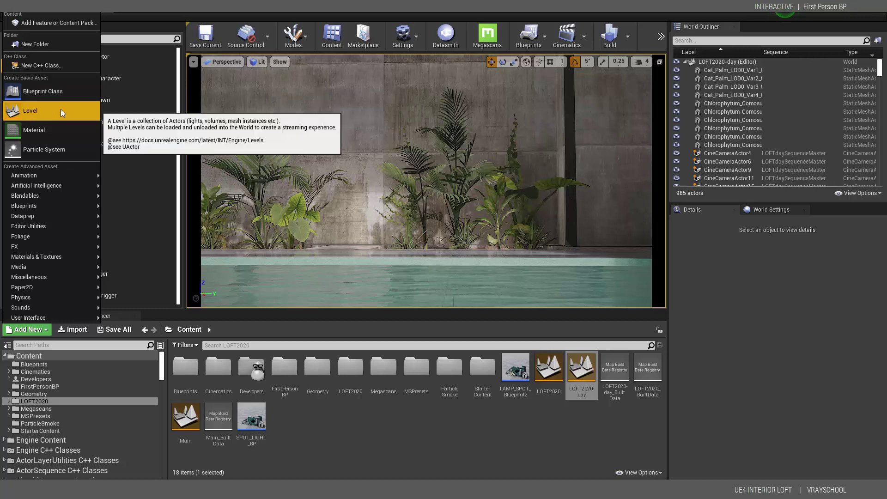
pyautogui.click(69, 23)
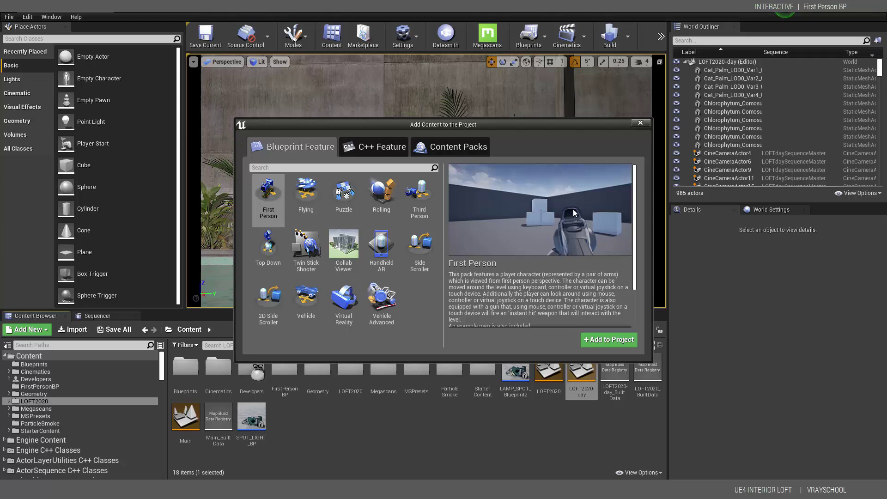
pyautogui.click(267, 196)
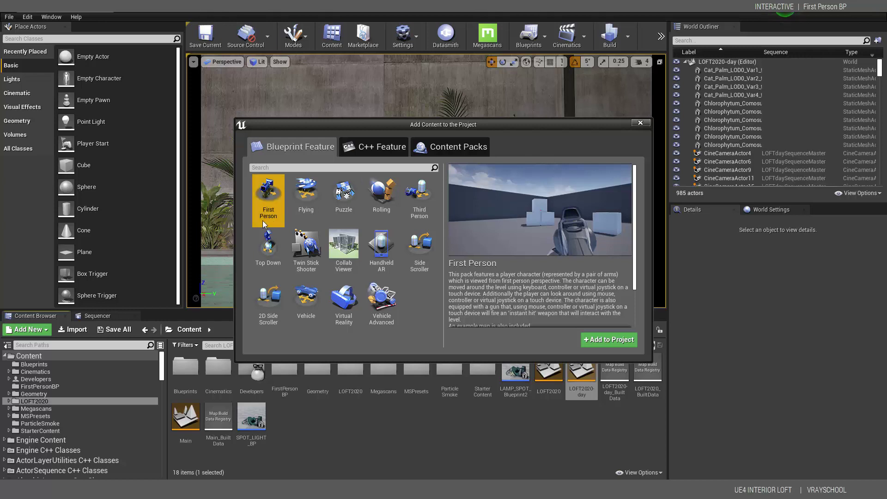
pyautogui.click(598, 341)
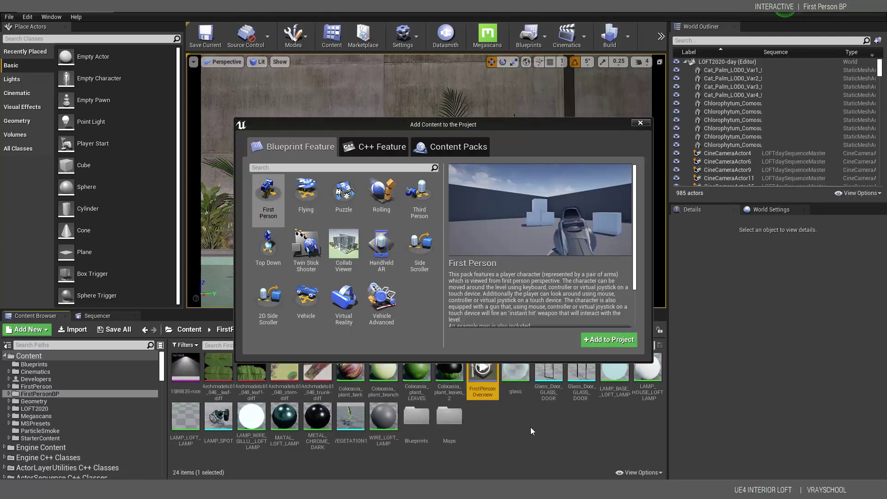
pyautogui.click(641, 123)
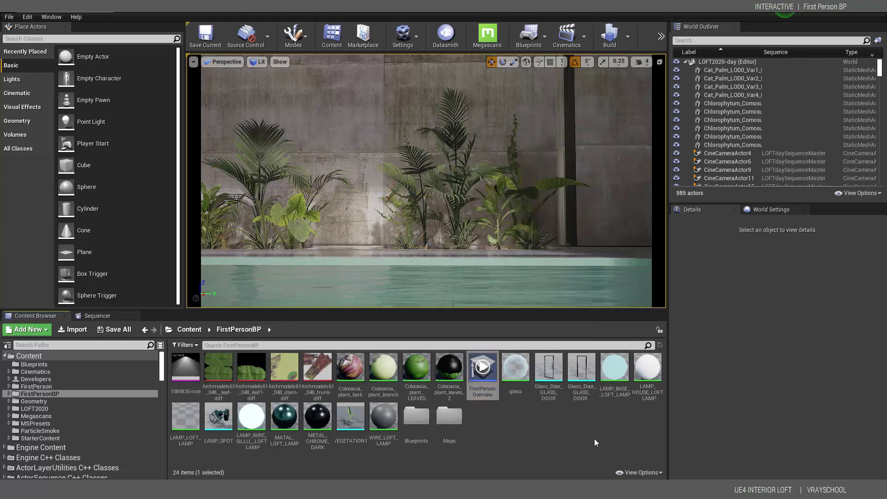
# Step: Place the FirstPersonCharacter blueprint from the FirstPersonBP Blueprints folder in the level near the pool
pyautogui.click(189, 330)
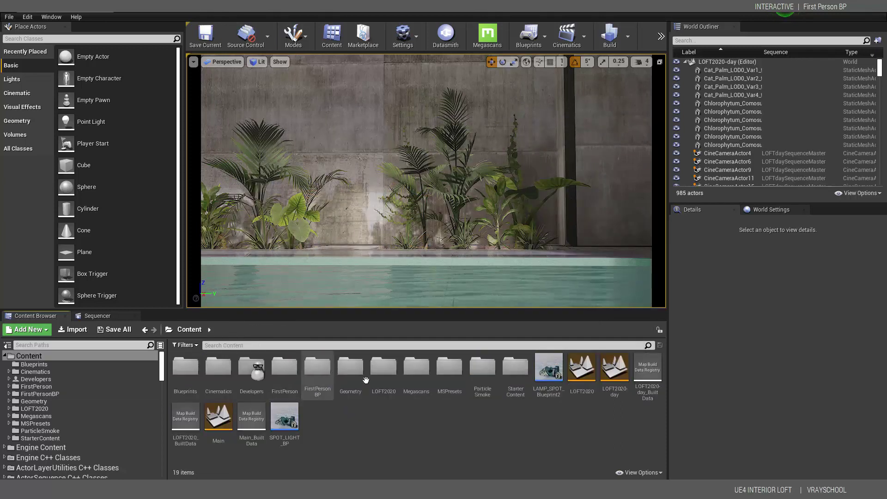
pyautogui.doubleClick(318, 369)
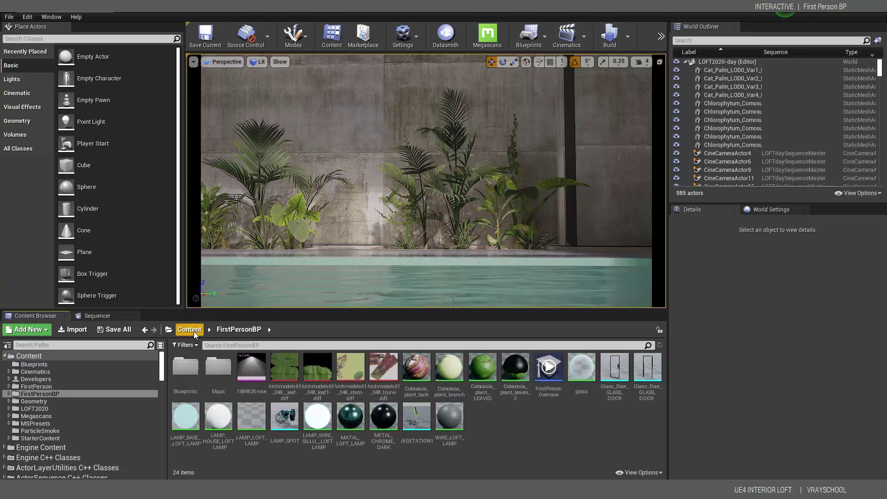
pyautogui.click(215, 369)
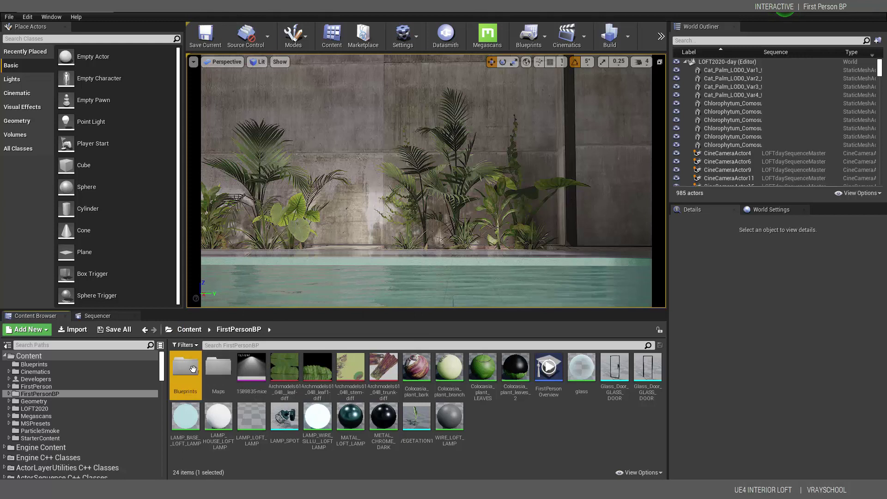
pyautogui.doubleClick(216, 369)
pyautogui.click(238, 329)
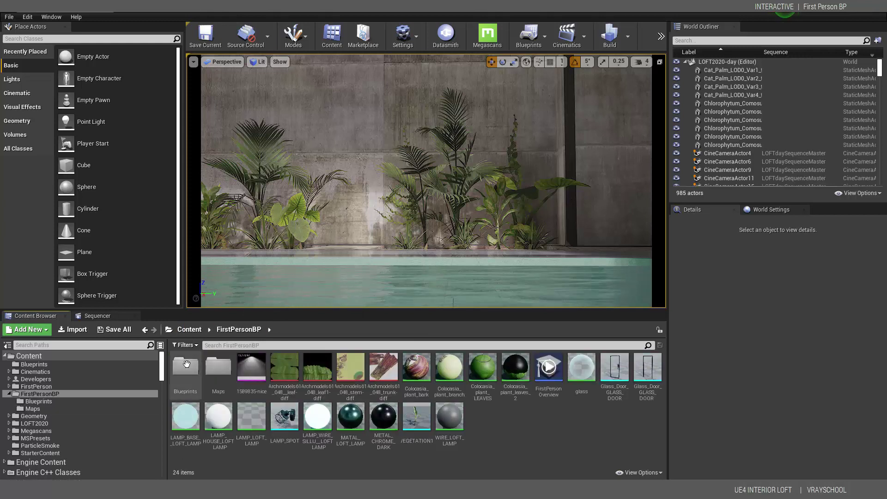
pyautogui.doubleClick(185, 367)
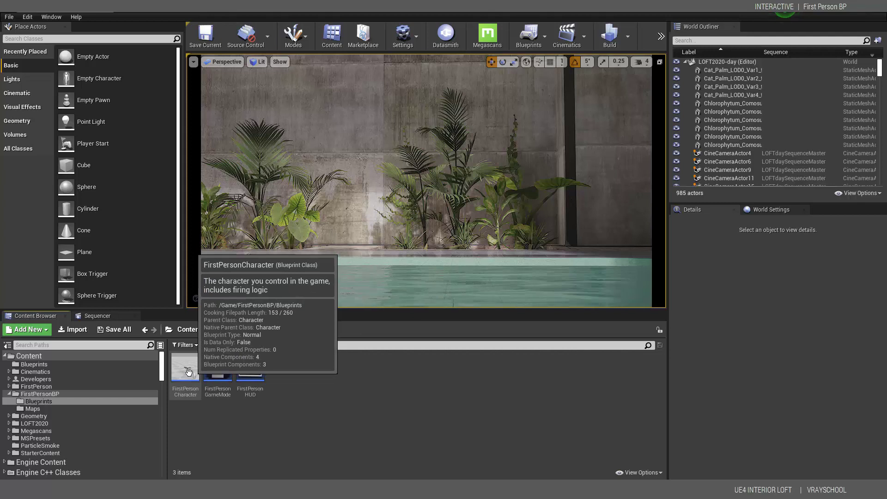
pyautogui.moveTo(185, 371); pyautogui.dragTo(395, 243)
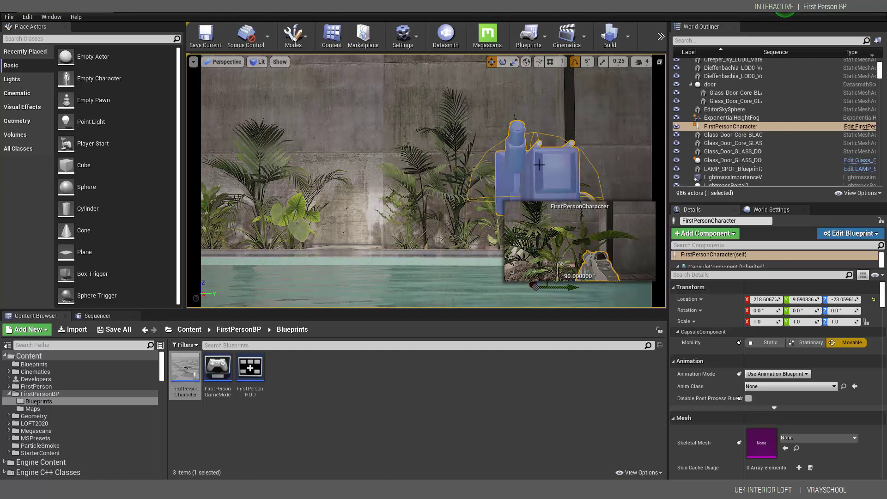
# Step: Reselect the placed FirstPersonCharacter and move it horizontally to about X 562, Y 385
pyautogui.click(592, 162)
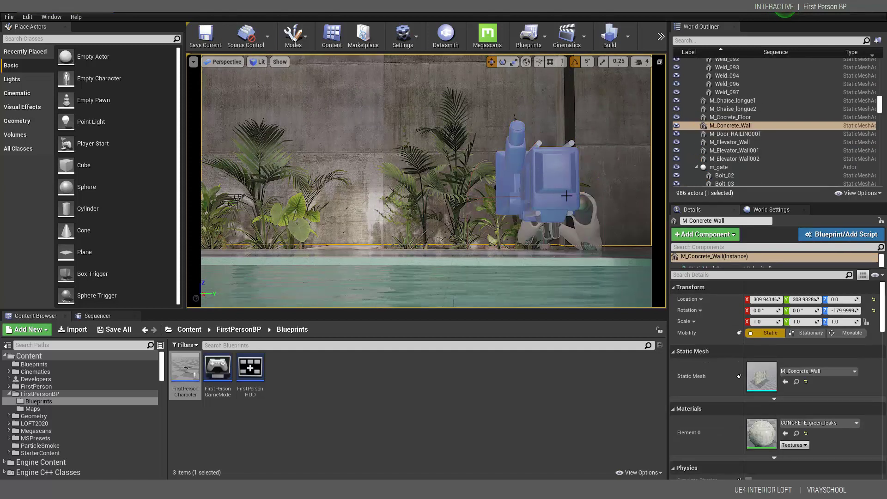
pyautogui.click(567, 196)
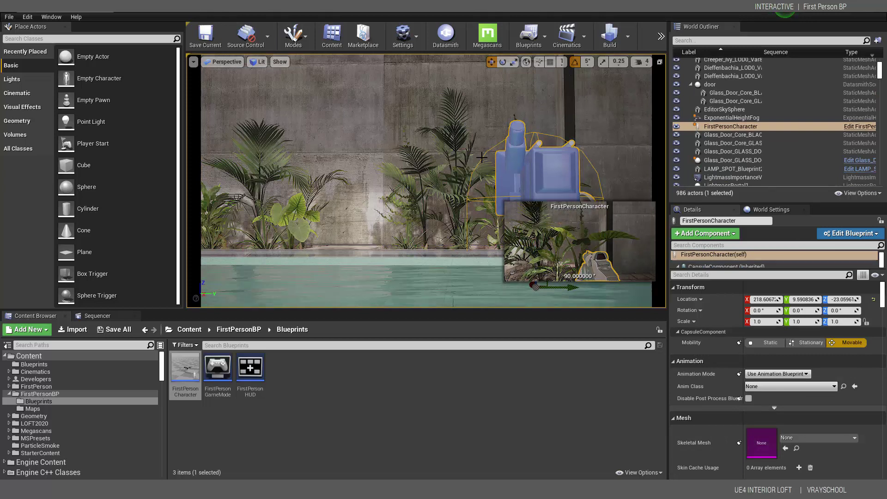
pyautogui.click(510, 217)
pyautogui.click(552, 211)
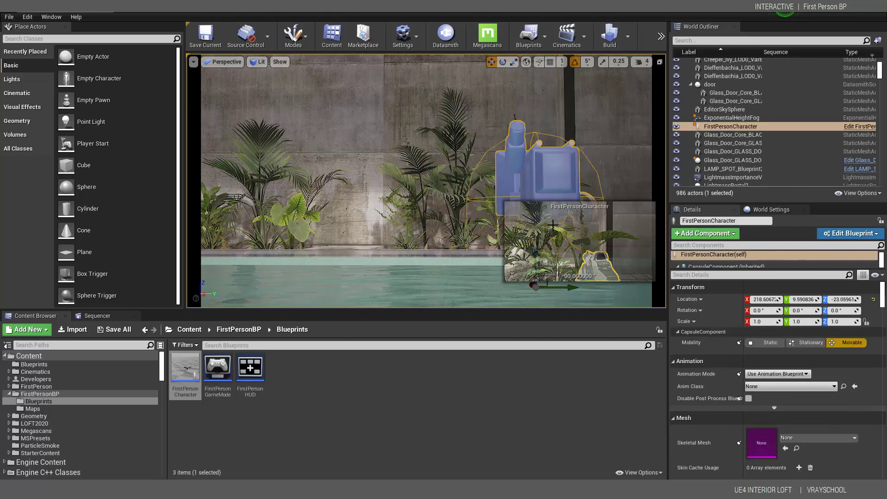
pyautogui.moveTo(536, 287); pyautogui.dragTo(628, 251)
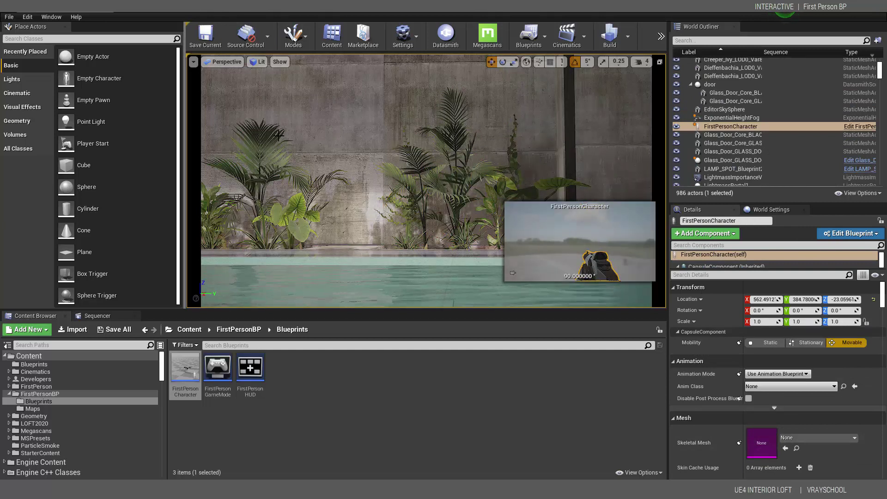
pyautogui.click(193, 62)
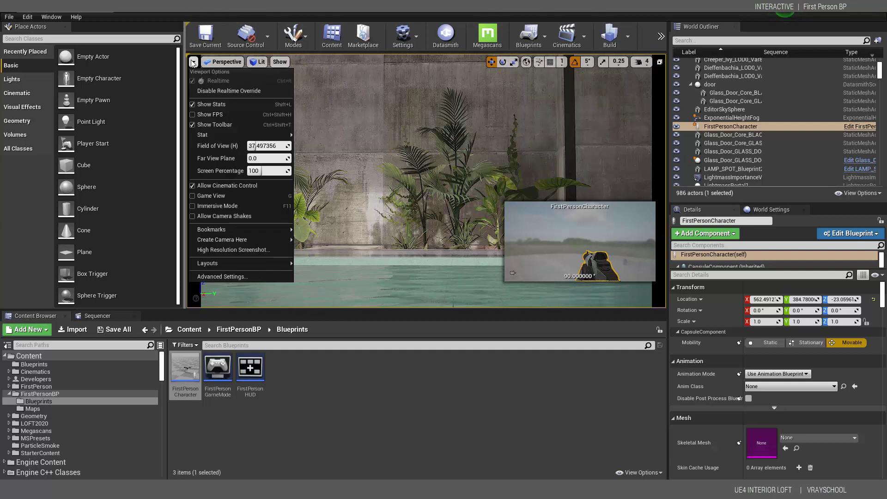
pyautogui.moveTo(229, 63)
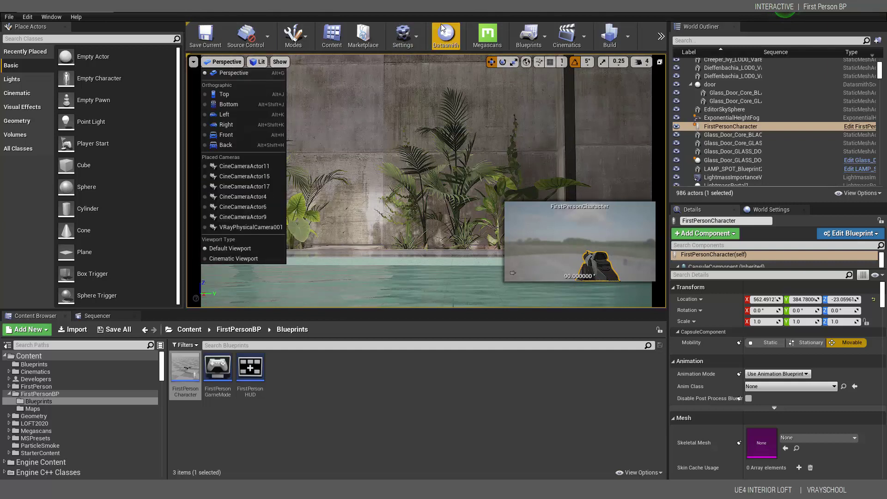
pyautogui.click(456, 7)
# Step: Move the sequence playhead to frame 78 and release the viewport from the Camera Cuts track
pyautogui.click(97, 315)
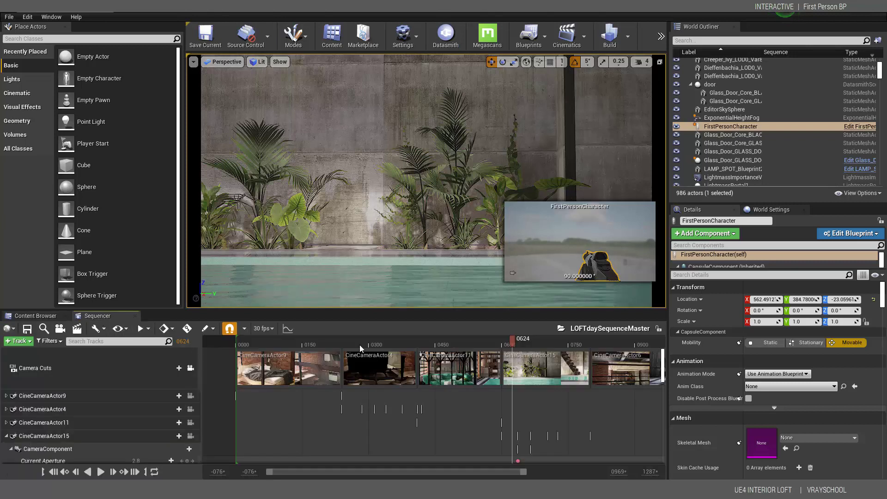
pyautogui.moveTo(309, 345); pyautogui.dragTo(270, 344)
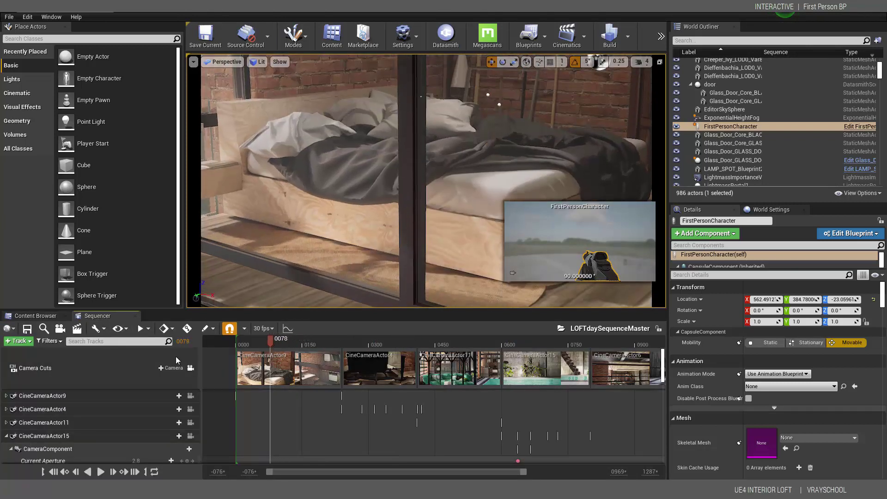
pyautogui.click(191, 369)
# Step: Move the FirstPersonCharacter beside the green sofa to about X 15.6 and raise it above the floor to about Z 114.4
pyautogui.moveTo(451, 190); pyautogui.dragTo(422, 229, button='right')
pyautogui.moveTo(479, 291); pyautogui.dragTo(375, 218)
pyautogui.moveTo(378, 217); pyautogui.dragTo(326, 215, button='right')
pyautogui.keyDown('alt'); pyautogui.moveTo(326, 215); pyautogui.dragTo(299, 192); pyautogui.keyUp('alt')
pyautogui.press('f')
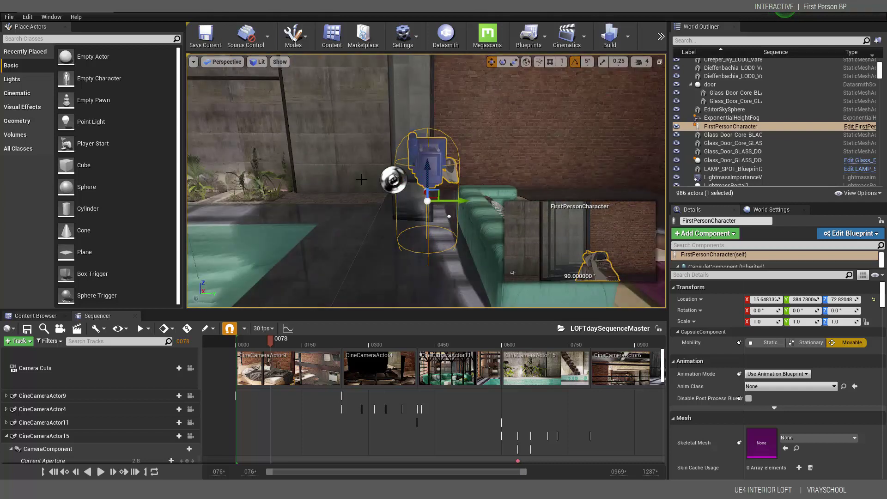
pyautogui.moveTo(425, 178); pyautogui.dragTo(449, 153)
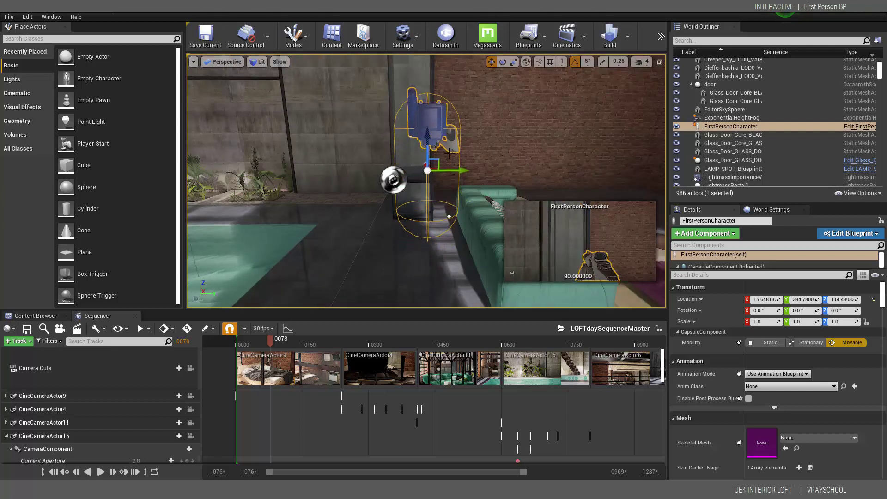
# Step: Rotate the FirstPersonCharacter about the Z axis to -105° to face into the loft
pyautogui.click(502, 62)
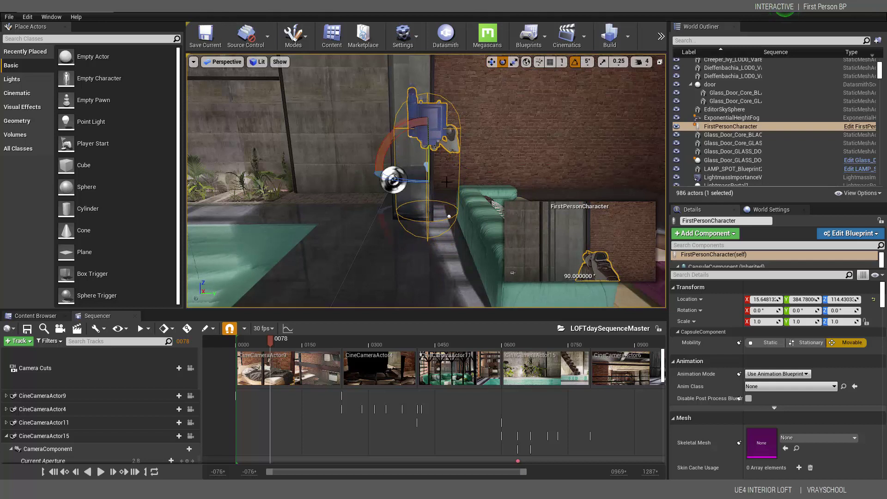
pyautogui.moveTo(383, 175); pyautogui.dragTo(342, 175)
pyautogui.moveTo(421, 178); pyautogui.dragTo(426, 179)
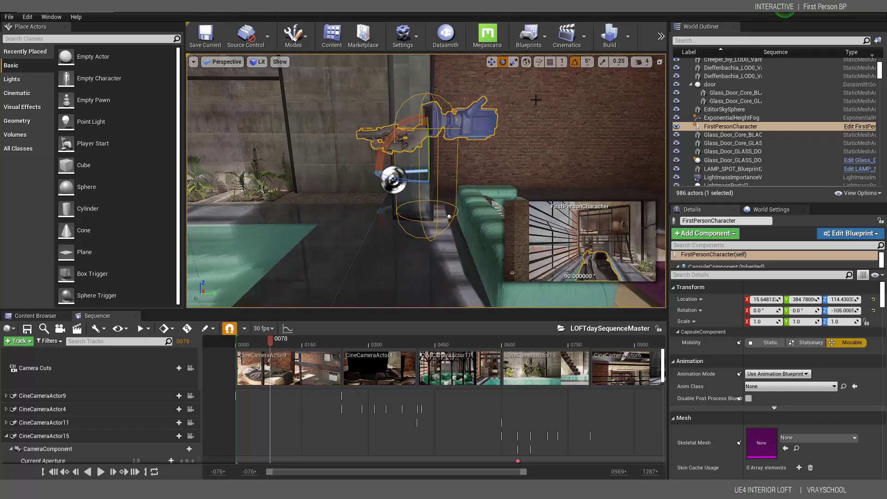
# Step: Play the level in a preview window, walk around the loft in first person, and end the play session
pyautogui.click(661, 36)
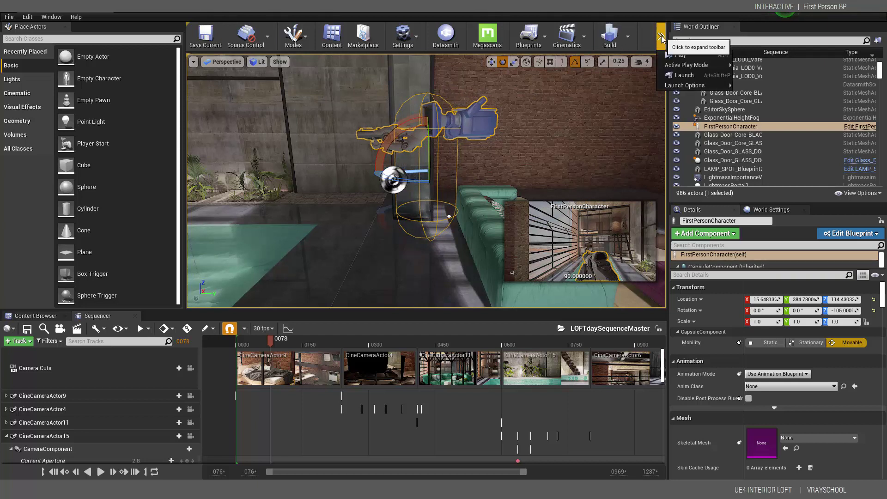
pyautogui.moveTo(669, 41); pyautogui.dragTo(764, 42)
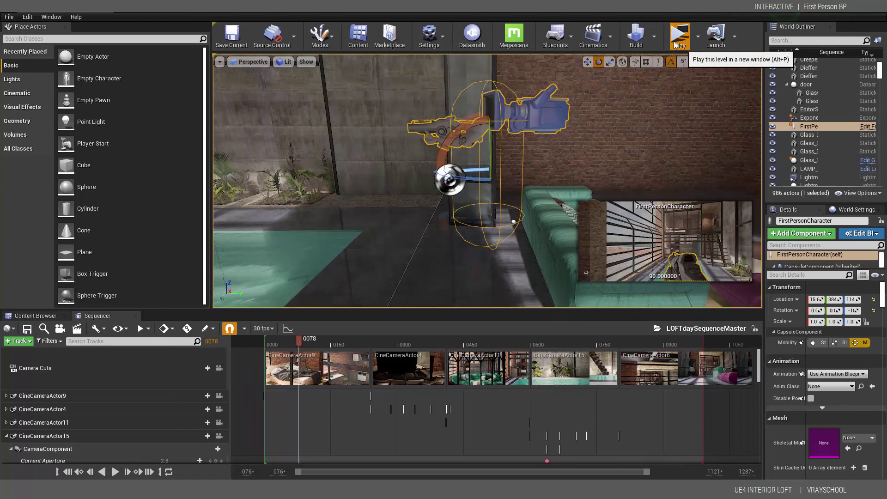
pyautogui.click(677, 43)
pyautogui.click(407, 216)
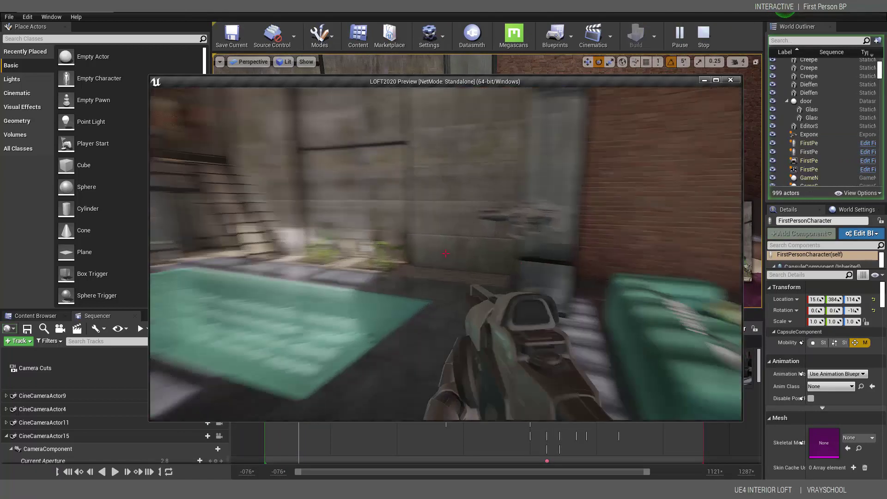
pyautogui.press('w')
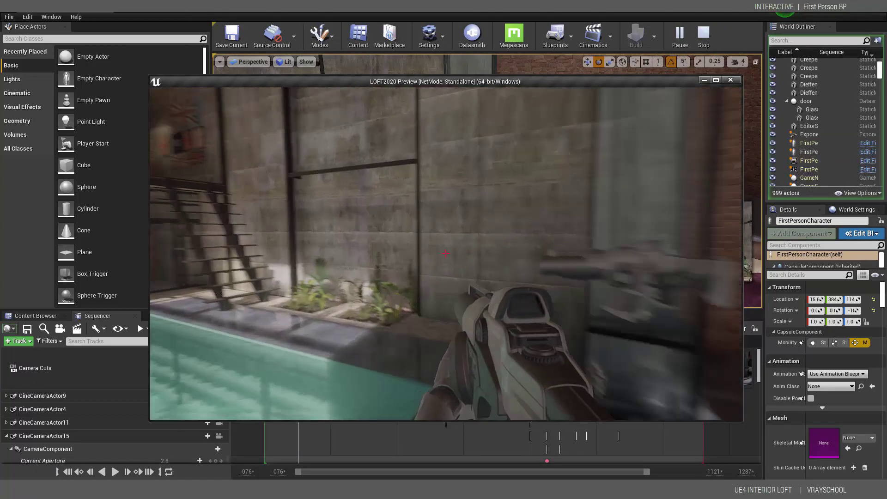
pyautogui.press('w')
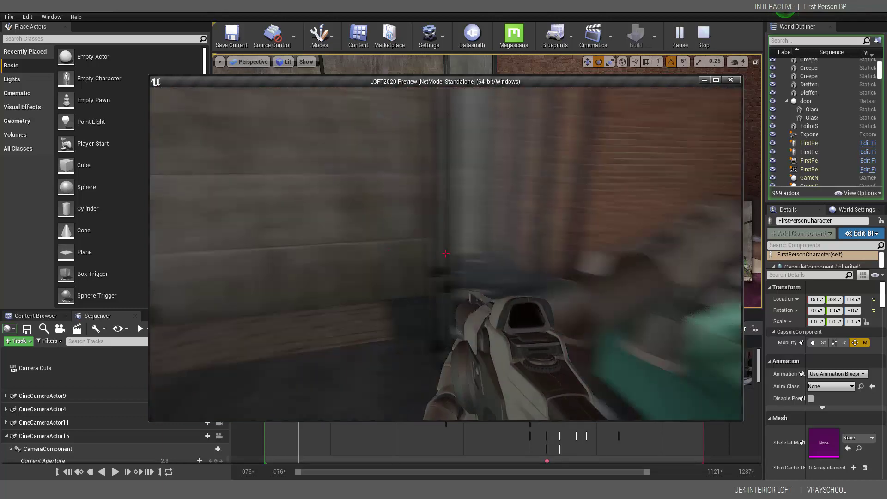
pyautogui.press('w')
pyautogui.press('w')
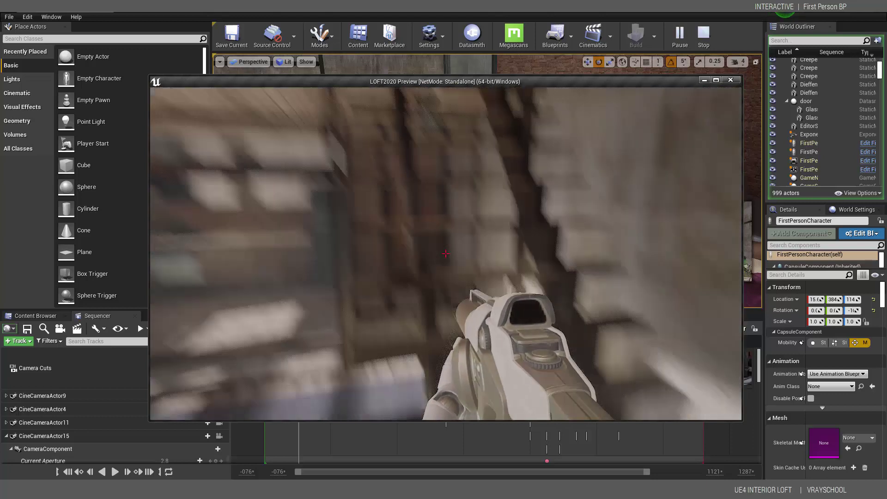
pyautogui.press('w')
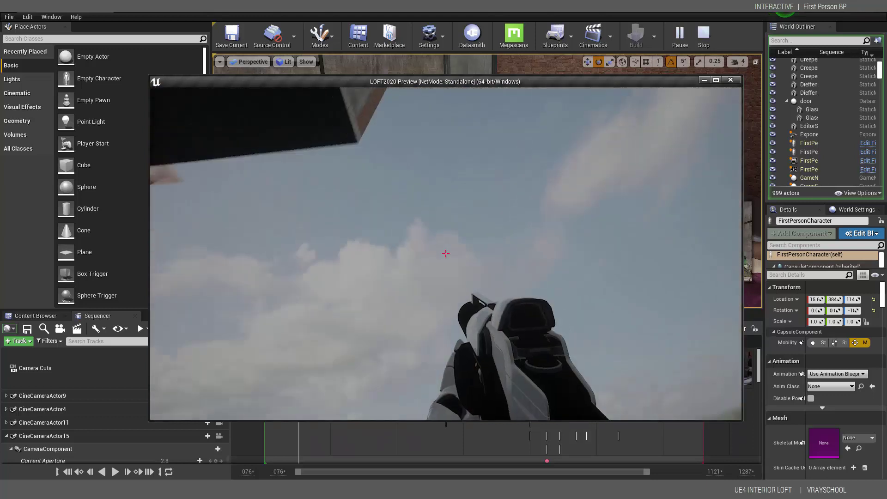
pyautogui.press('Escape')
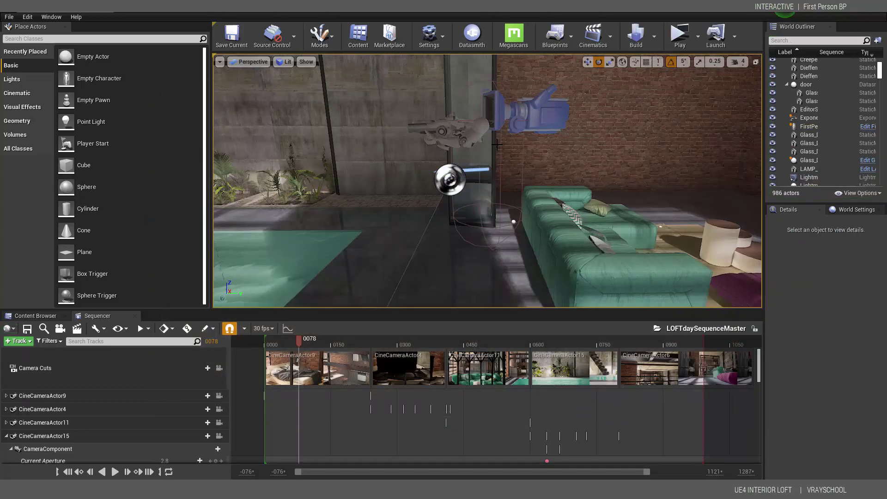
# Step: Open the blueprint of the FirstPersonCharacter beside the green sofa for editing
pyautogui.click(463, 126)
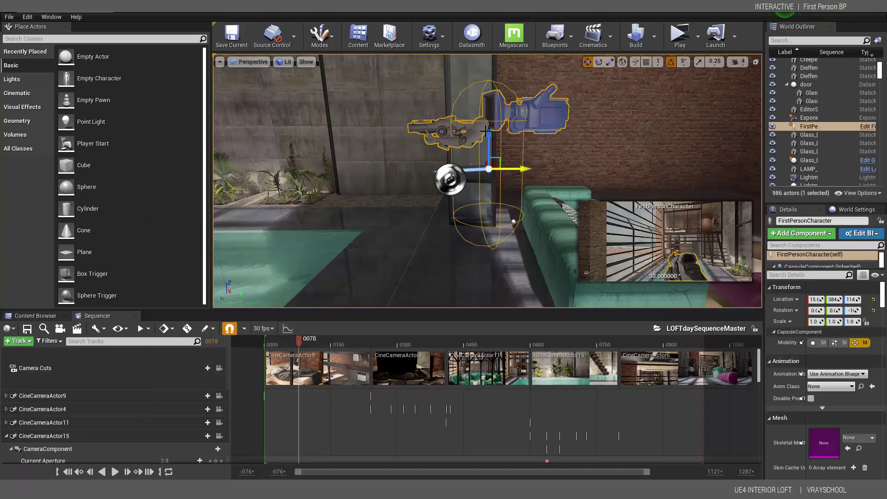
pyautogui.rightClick(472, 119)
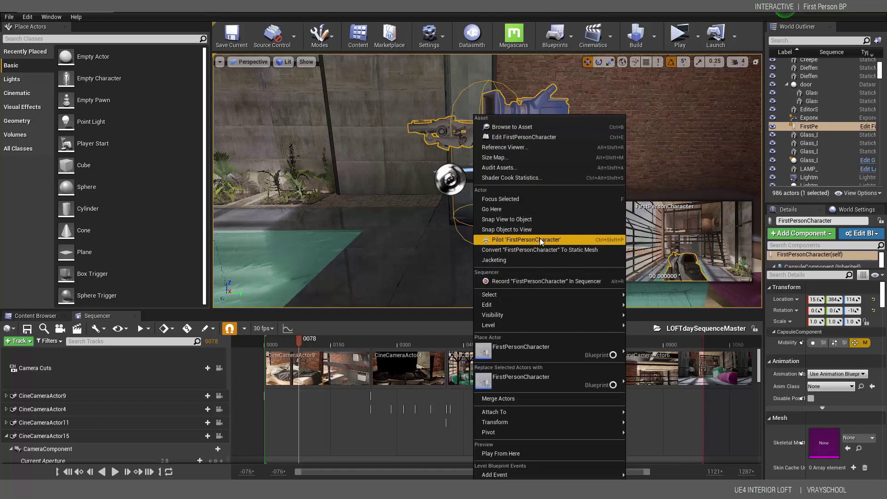
pyautogui.click(505, 137)
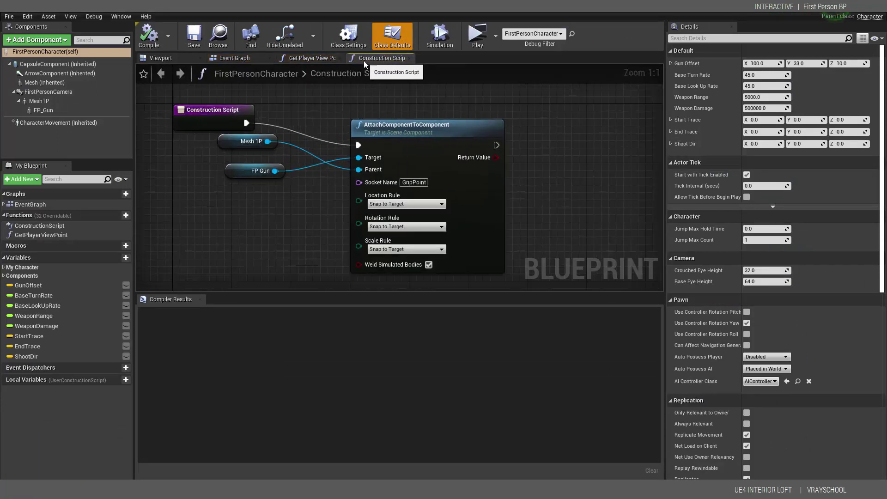
# Step: Delete the AttachComponentToComponent, Mesh 1P and FP Gun nodes from the Construction Script
pyautogui.scroll(-1, 439, 107)
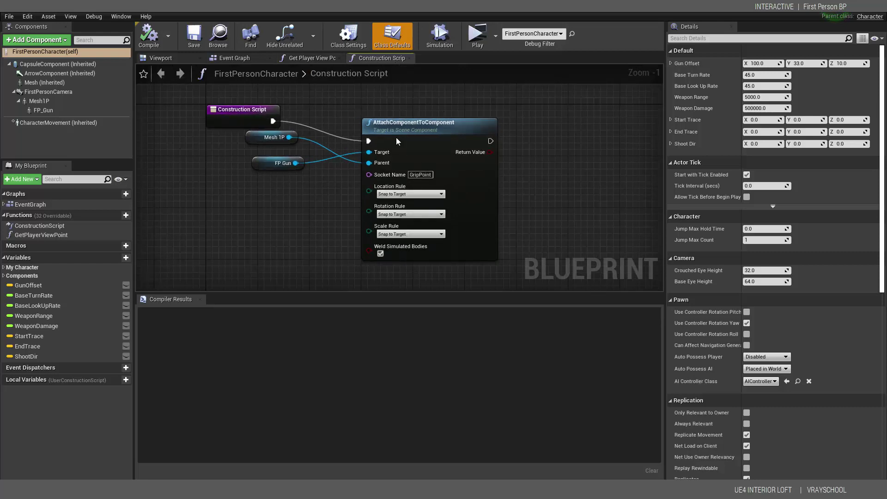
pyautogui.moveTo(347, 98); pyautogui.dragTo(536, 262)
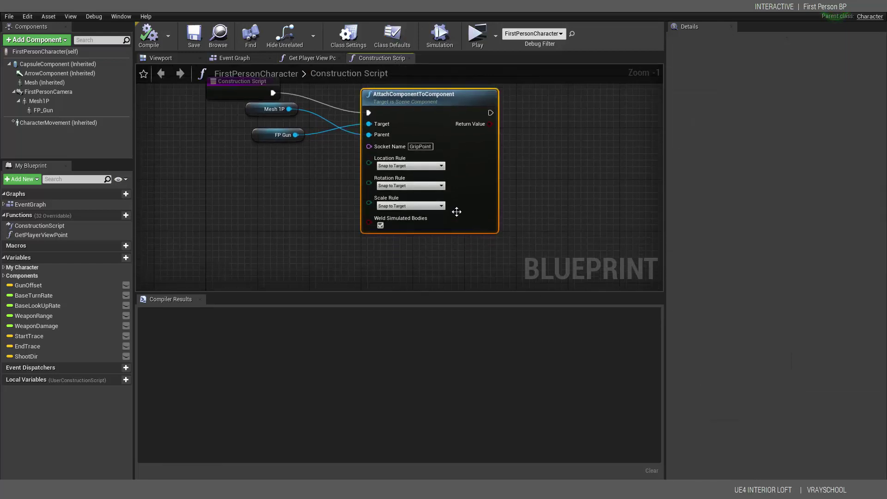
pyautogui.press('Delete')
pyautogui.moveTo(220, 163); pyautogui.dragTo(334, 109)
pyautogui.press('Delete')
# Step: Examine the node chain of the Get Player View Point function through to its return node
pyautogui.click(319, 58)
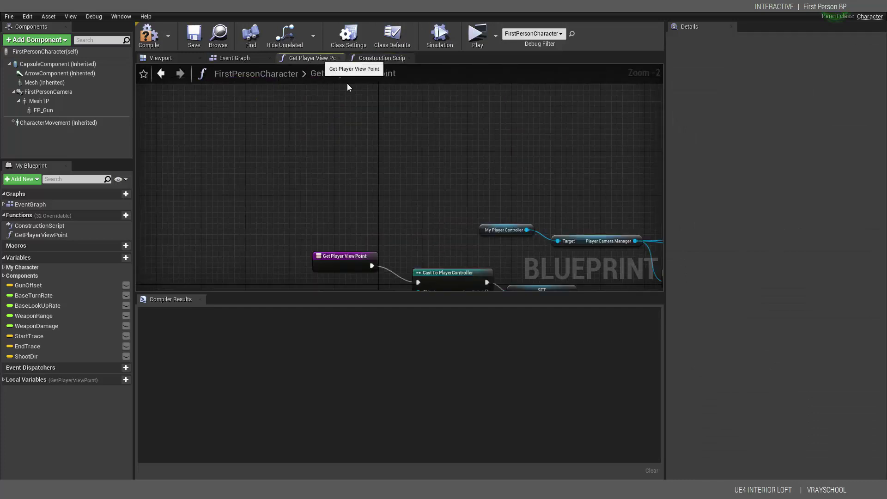
pyautogui.scroll(-2, 375, 123)
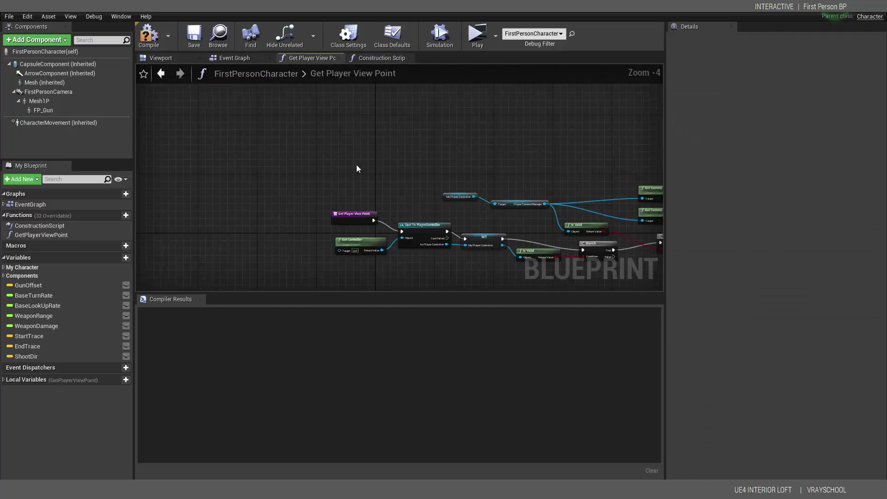
pyautogui.scroll(-5, 388, 173)
pyautogui.scroll(4, 387, 174)
pyautogui.moveTo(554, 227); pyautogui.dragTo(417, 196, button='right')
pyautogui.scroll(1, 417, 196)
# Step: Delete the projectile-spawning node group and the CalculateAdjustedDirection comment box from the Event Graph
pyautogui.click(239, 59)
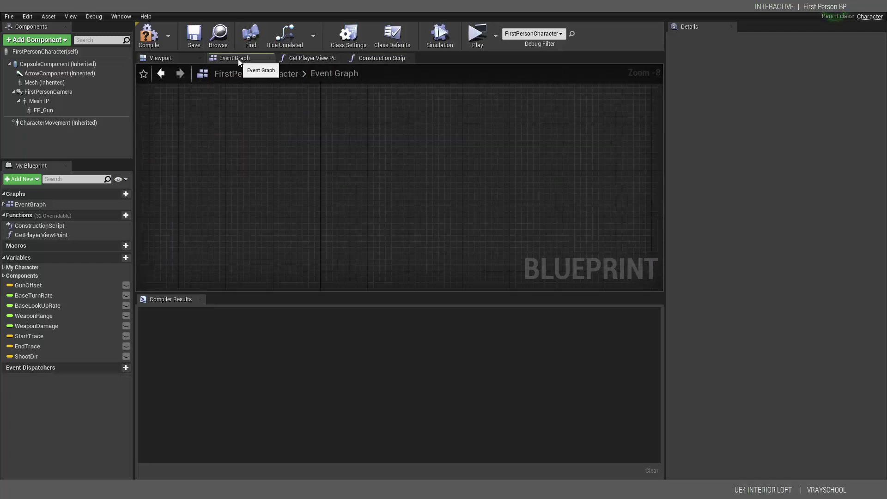
pyautogui.scroll(-4, 431, 198)
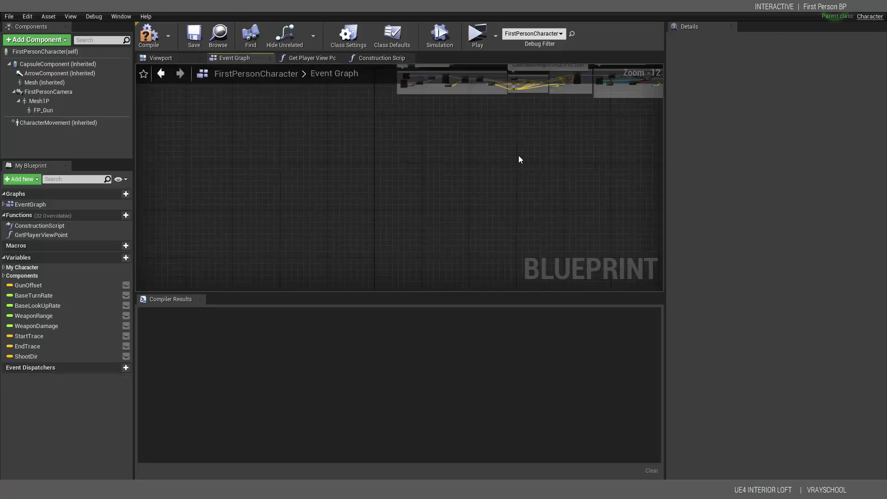
pyautogui.moveTo(519, 156); pyautogui.dragTo(392, 259, button='right')
pyautogui.scroll(5, 492, 198)
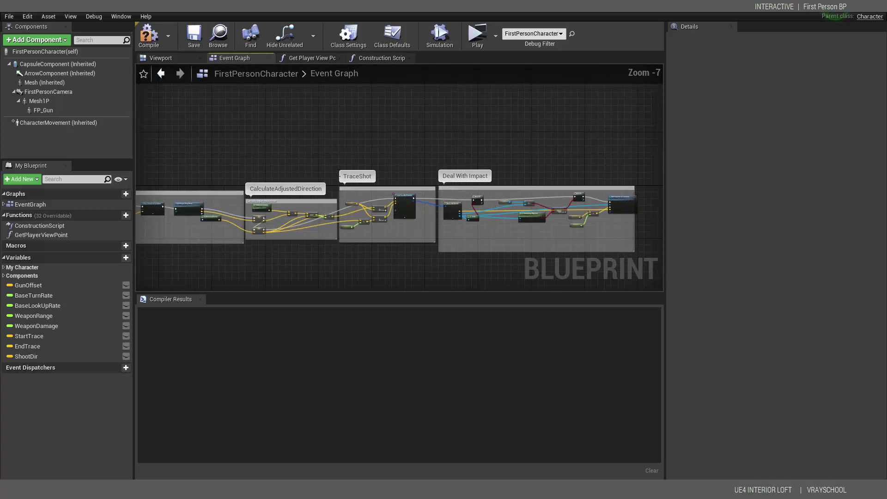
pyautogui.scroll(1, 472, 161)
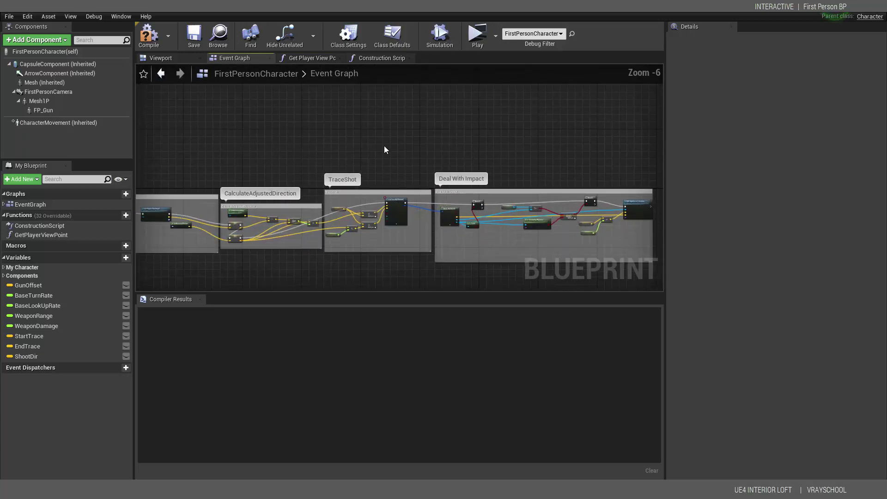
pyautogui.moveTo(346, 138); pyautogui.dragTo(639, 134, button='right')
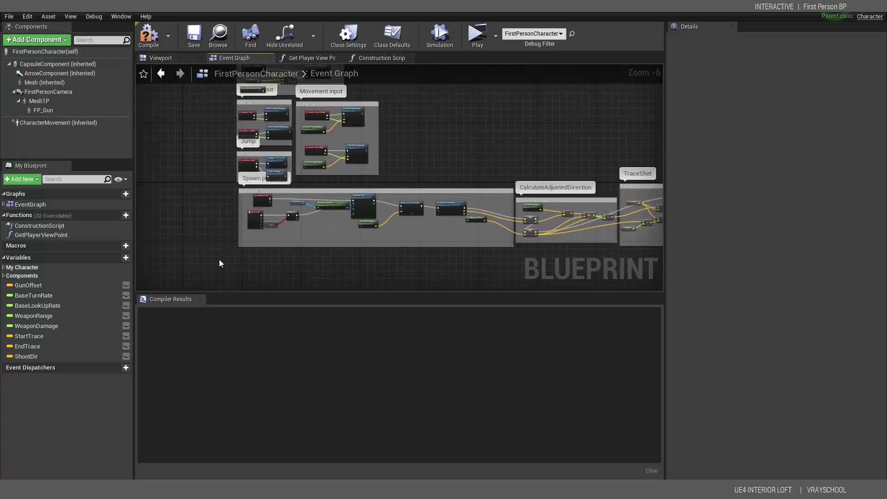
pyautogui.moveTo(213, 251); pyautogui.dragTo(516, 187)
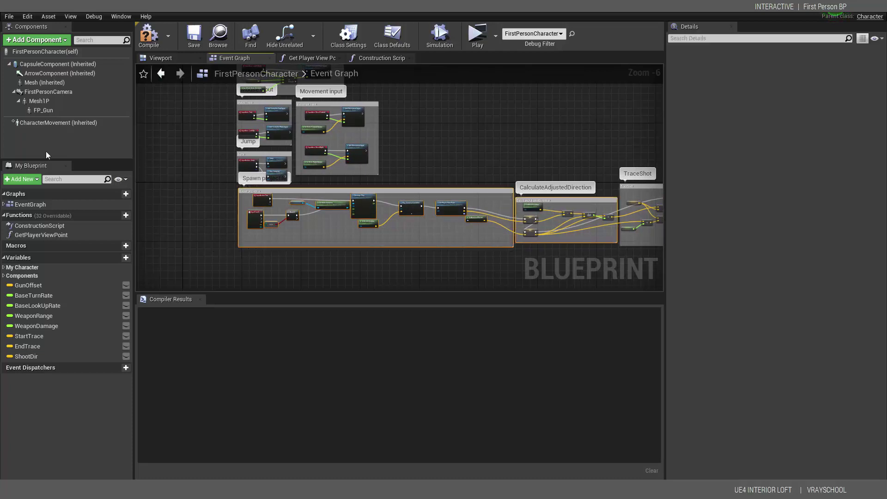
pyautogui.press('Delete')
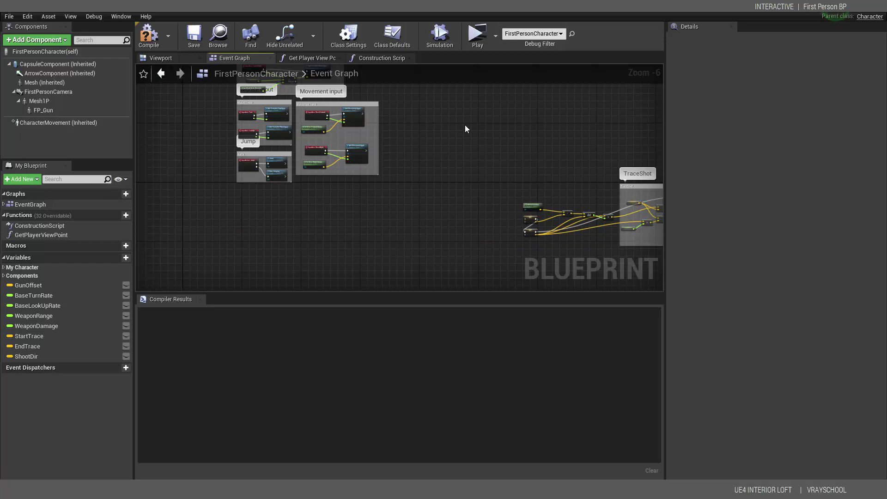
# Step: Play the level in a preview window, check the character's hands while walking beside the pool, and end the play session
pyautogui.moveTo(473, 132); pyautogui.dragTo(463, 230, button='right')
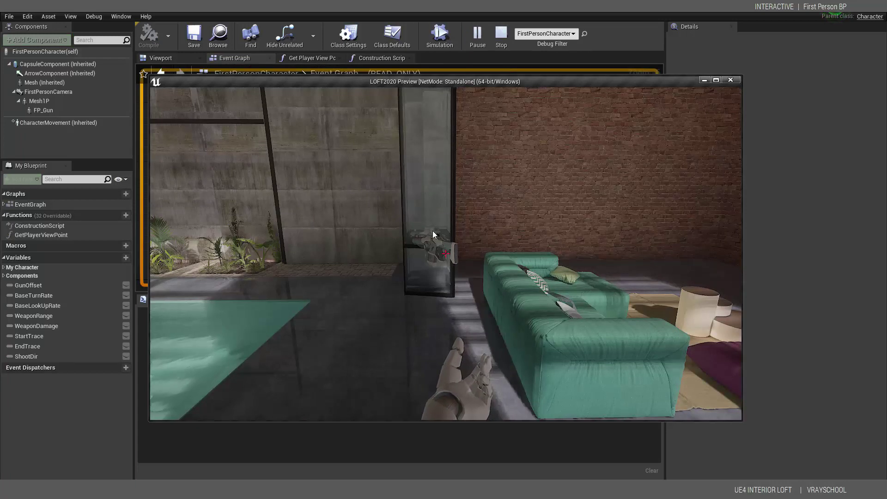
pyautogui.click(430, 230)
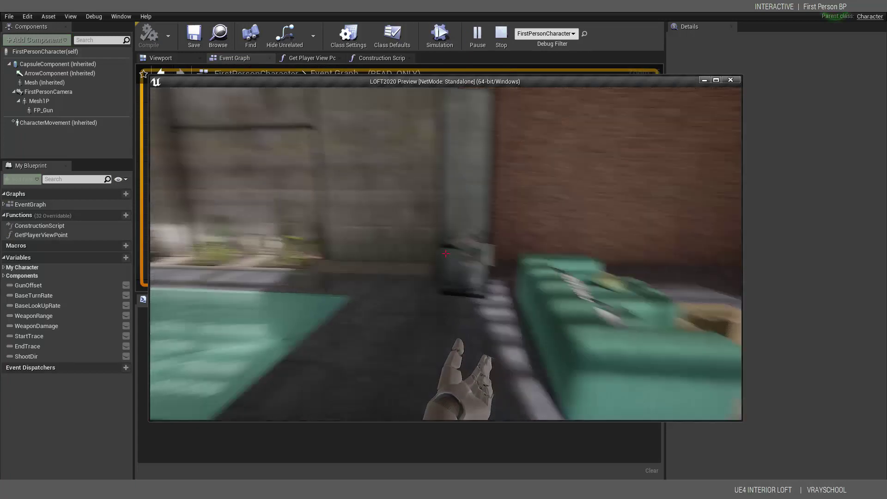
pyautogui.press('w')
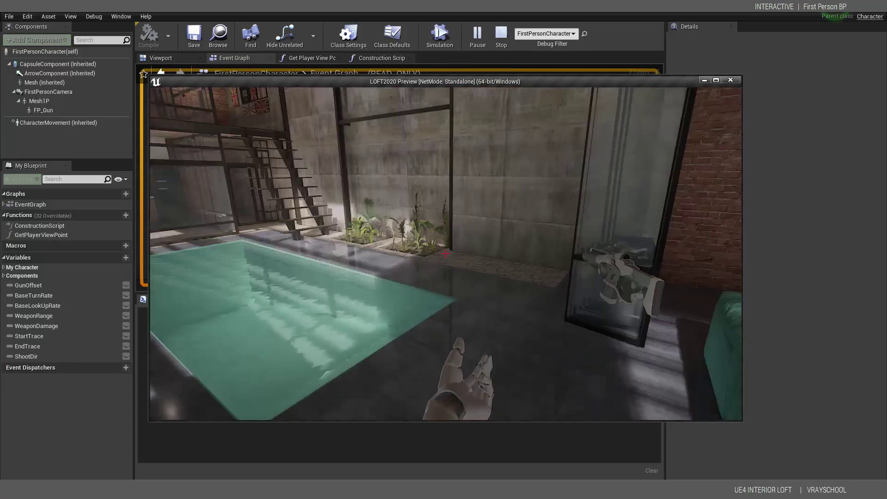
pyautogui.press('Escape')
# Step: Delete the Mesh1P arms and the FP_Gun component from the FirstPersonCharacter blueprint
pyautogui.click(161, 58)
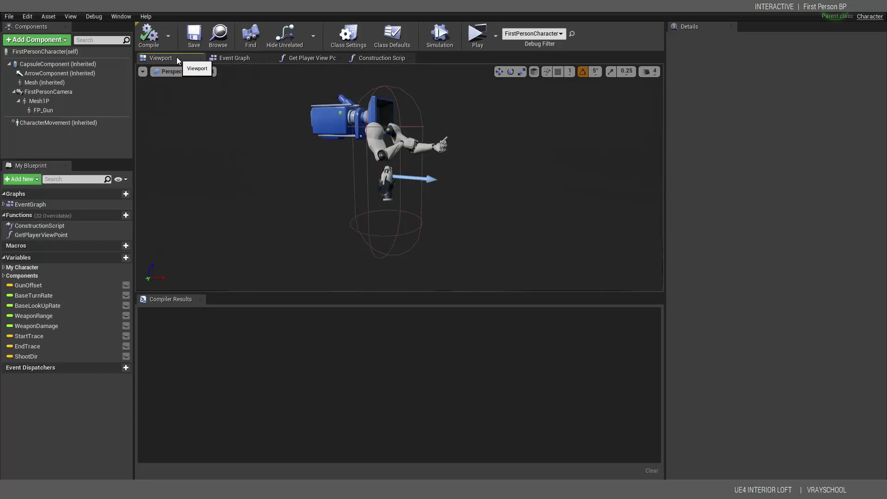
pyautogui.click(382, 183)
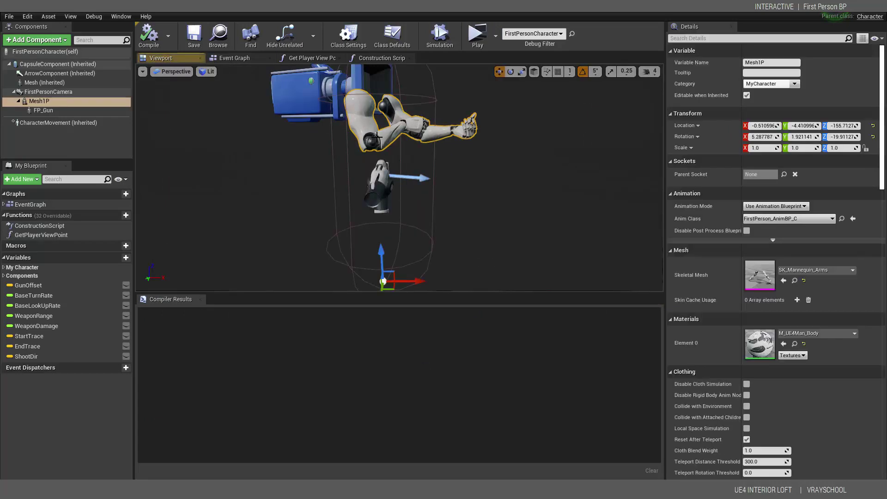
pyautogui.press('Delete')
pyautogui.scroll(-5, 447, 178)
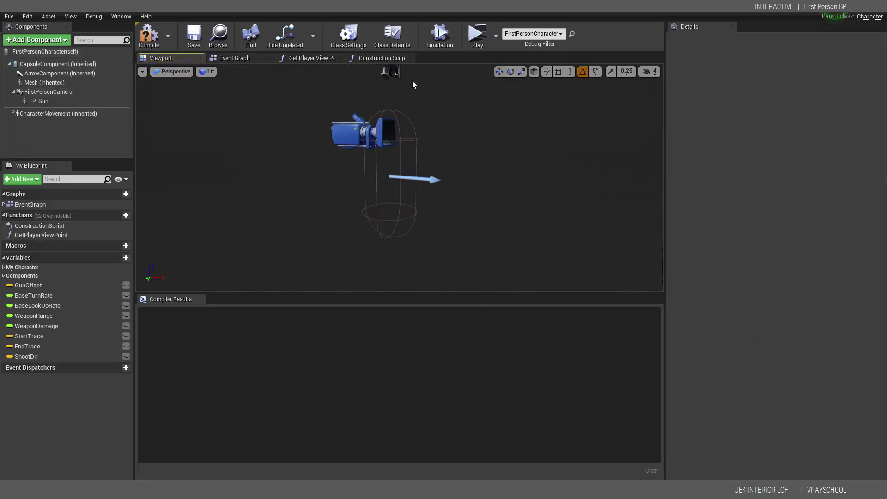
pyautogui.click(386, 72)
pyautogui.press('Delete')
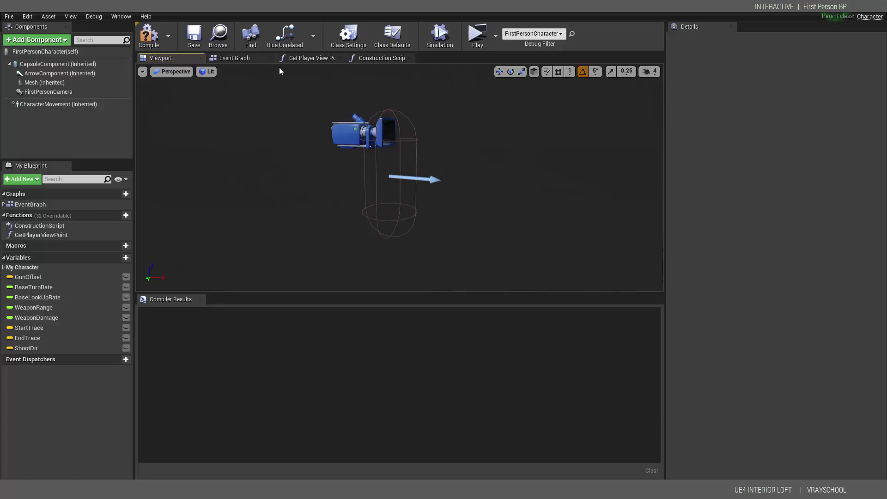
# Step: Compile the FirstPersonCharacter blueprint and review its Event Graph, Get Player View Point and Construction Script graphs
pyautogui.click(248, 58)
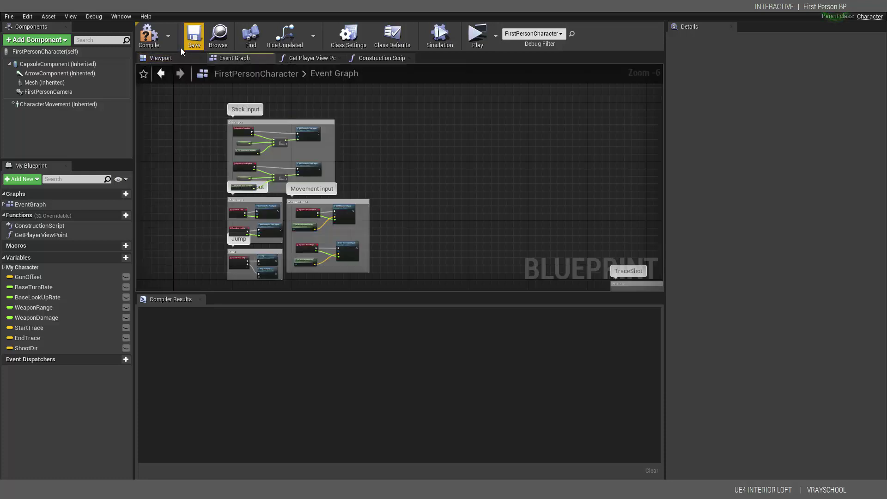
pyautogui.click(149, 35)
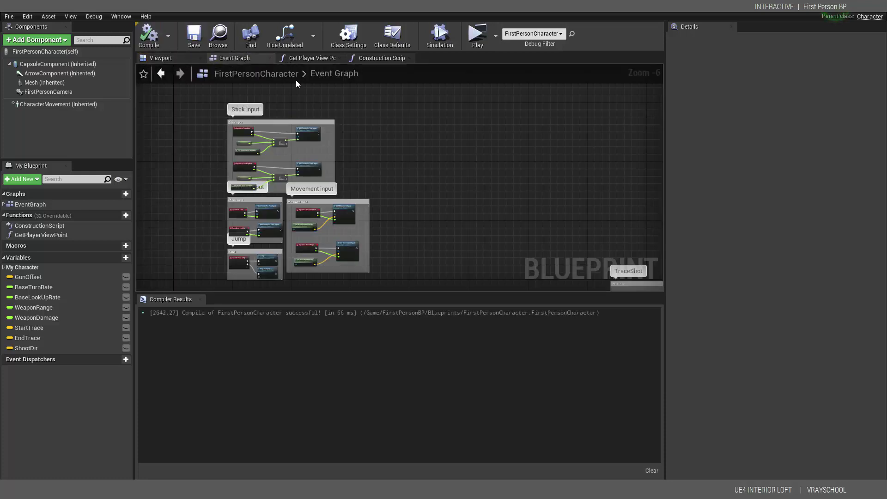
pyautogui.moveTo(451, 184); pyautogui.dragTo(256, 107, button='right')
pyautogui.click(320, 58)
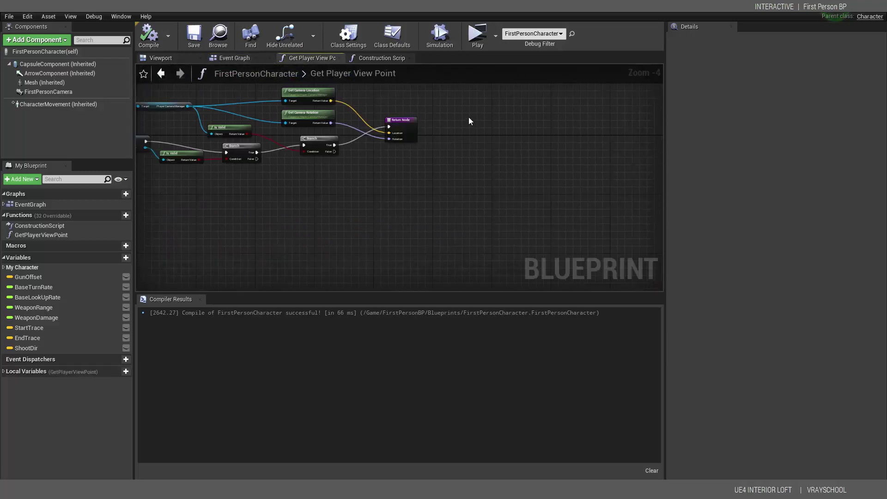
pyautogui.click(386, 57)
pyautogui.moveTo(336, 131); pyautogui.dragTo(422, 204, button='right')
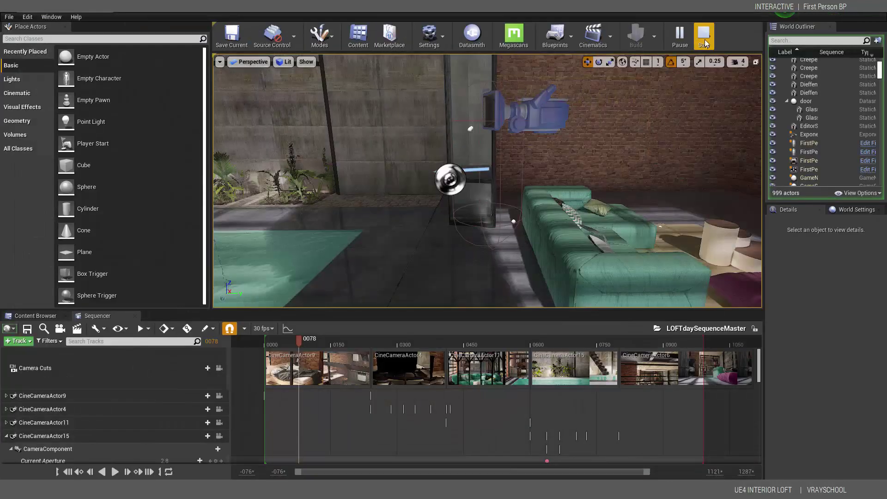
# Step: Play the level without arms or gun, pause and resume it, walk past the sofa to the brick wall, and end the play session
pyautogui.click(688, 41)
pyautogui.click(681, 36)
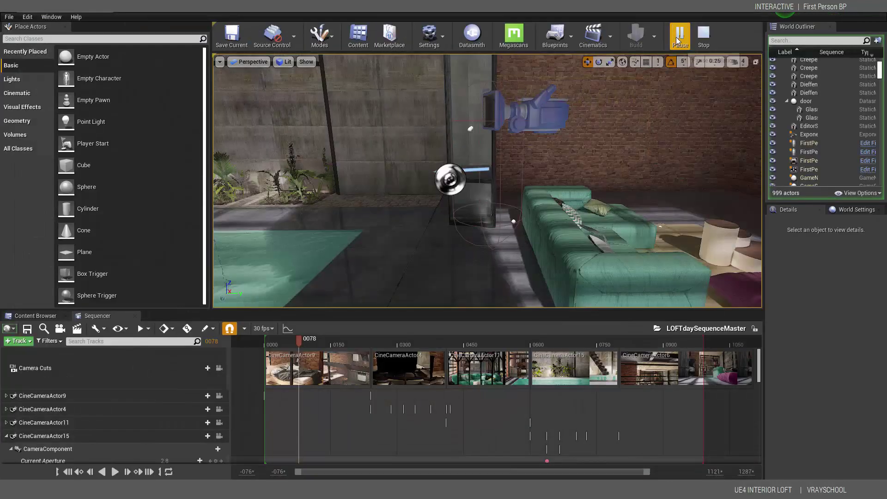
pyautogui.click(680, 36)
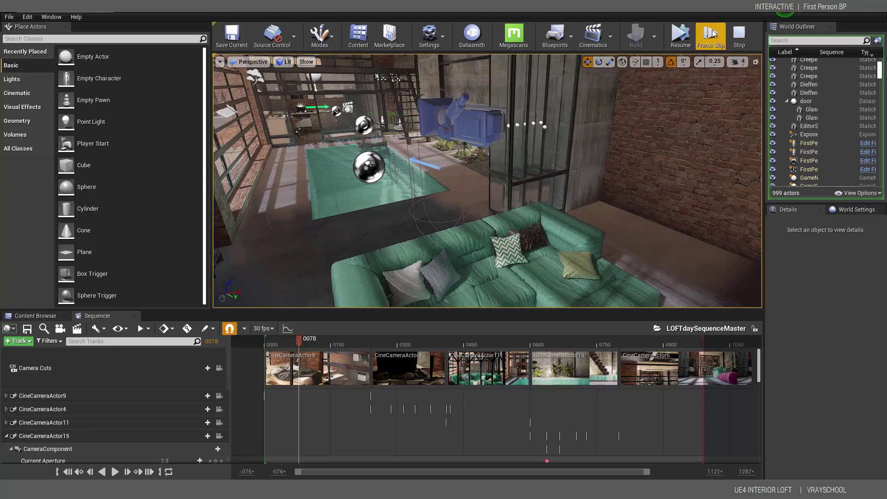
pyautogui.click(676, 33)
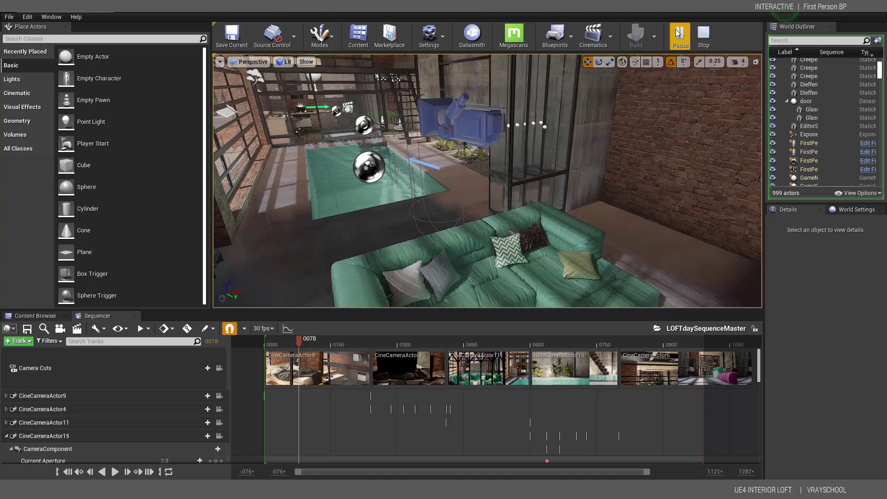
pyautogui.click(710, 34)
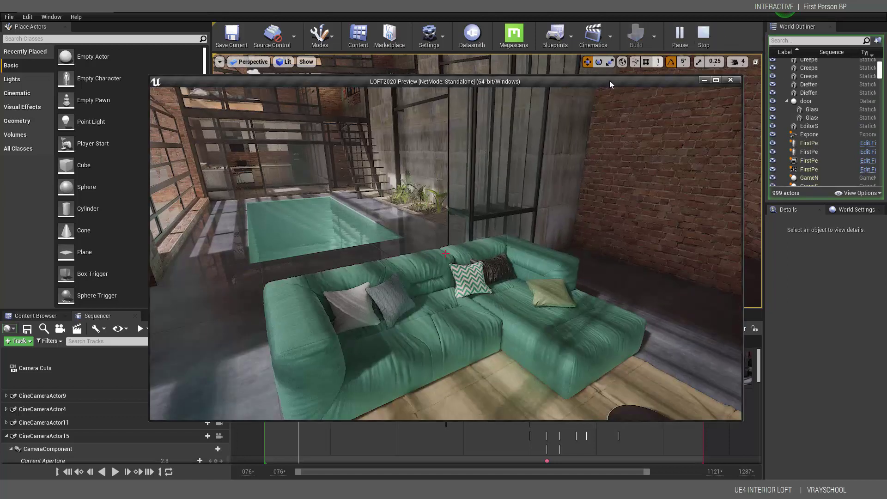
pyautogui.click(471, 207)
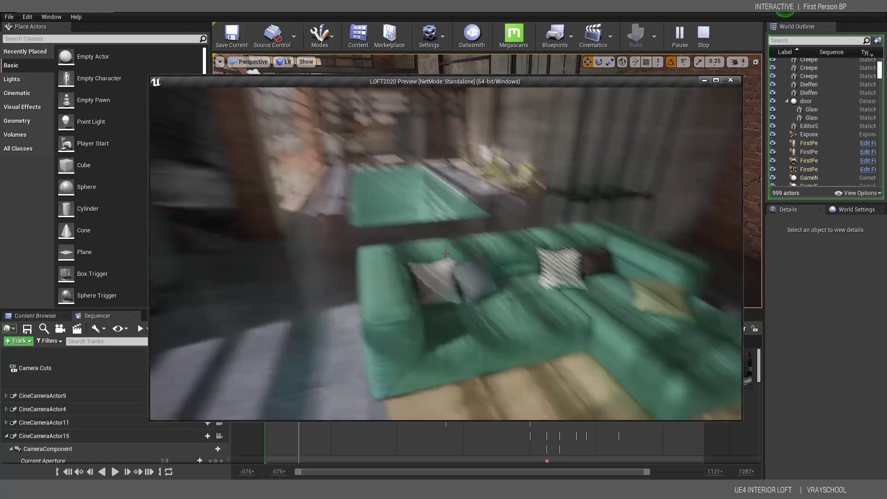
pyautogui.press('w')
pyautogui.press('w')
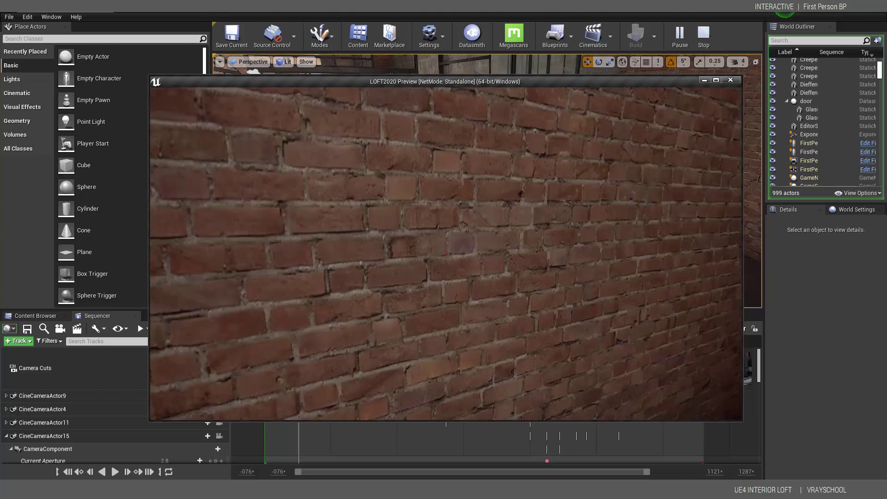
pyautogui.press('Escape')
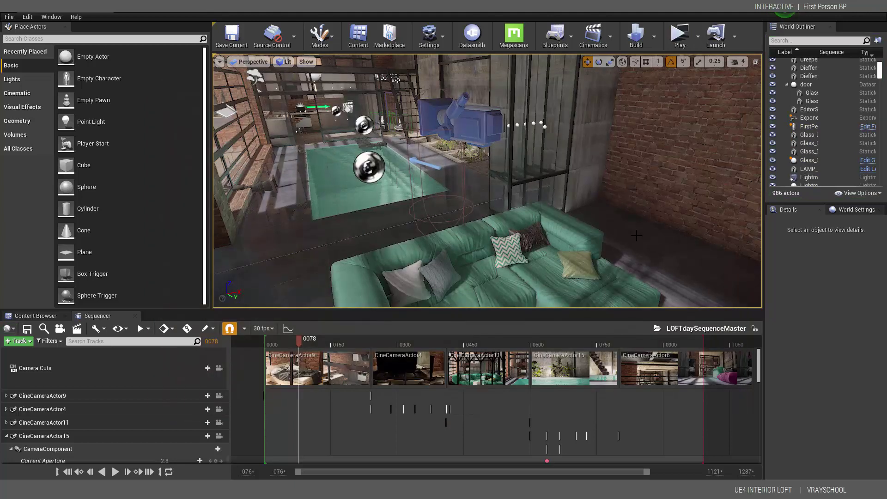
# Step: Open the M_Cocrete_Floor mesh for editing and add a box simplified collision to it
pyautogui.click(636, 235)
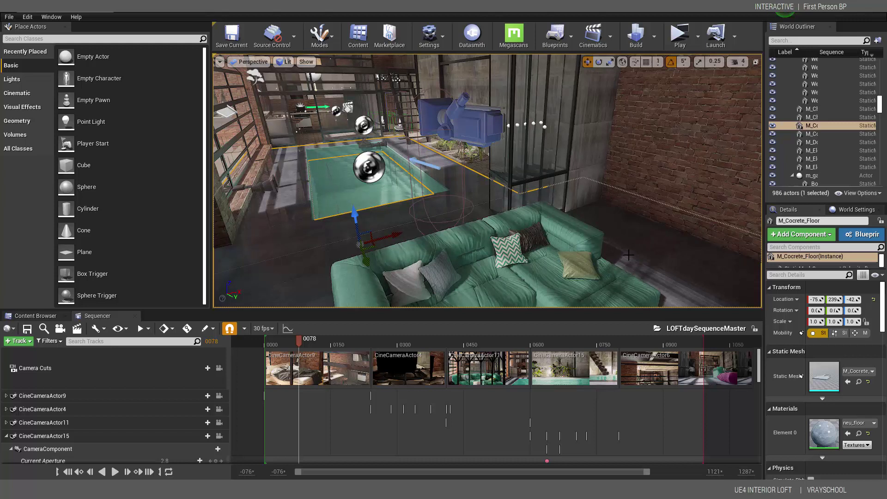
pyautogui.rightClick(605, 215)
pyautogui.click(645, 117)
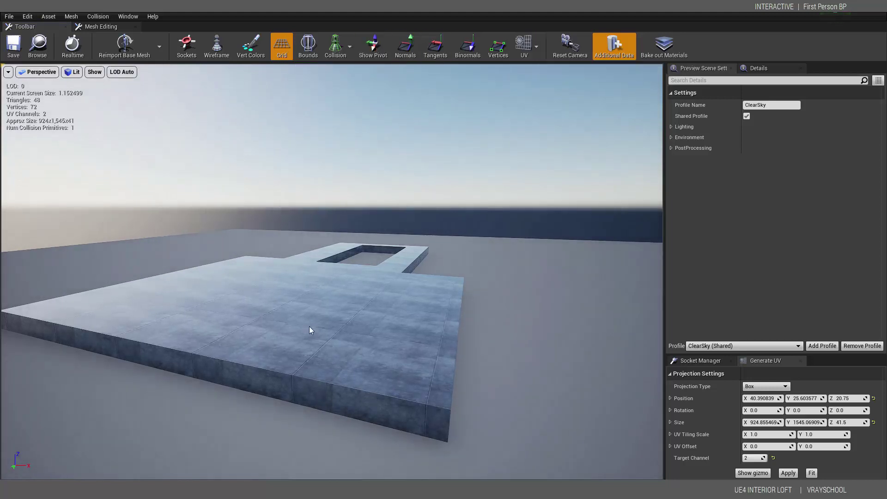
pyautogui.click(106, 17)
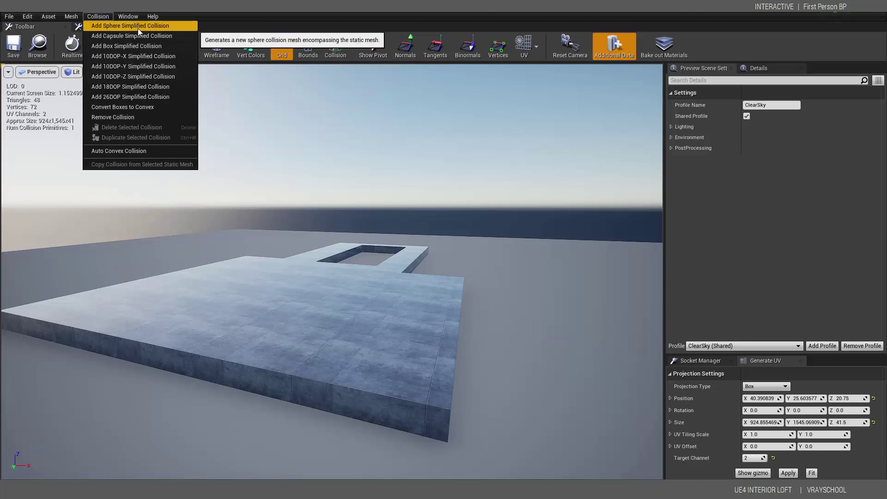
pyautogui.click(167, 43)
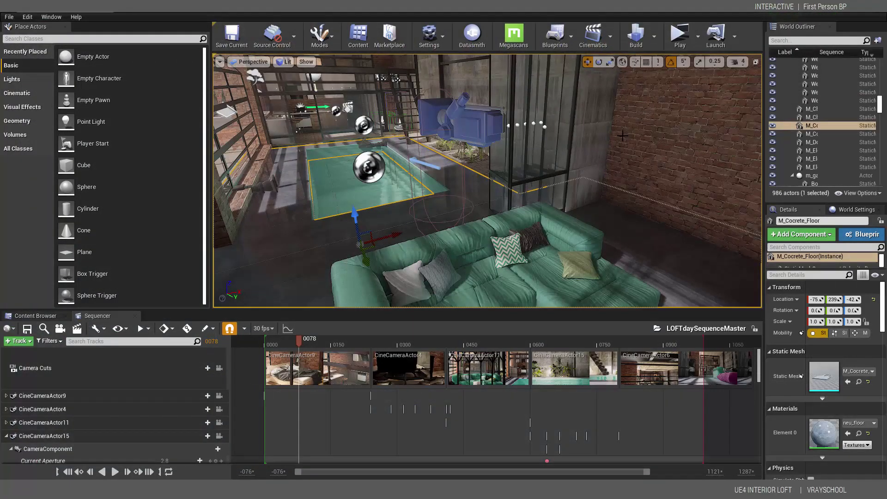
# Step: Open the brick M_White_Wall mesh for editing and add a box simplified collision to it
pyautogui.click(622, 136)
pyautogui.rightClick(637, 144)
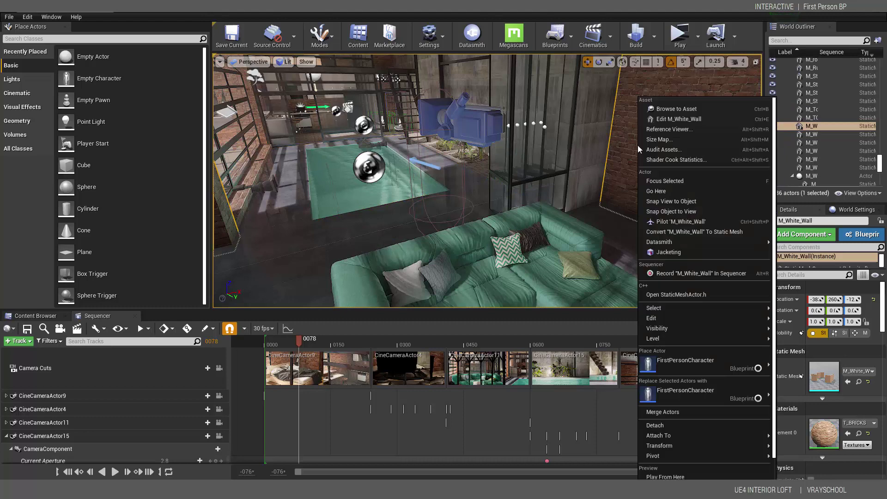
pyautogui.click(682, 120)
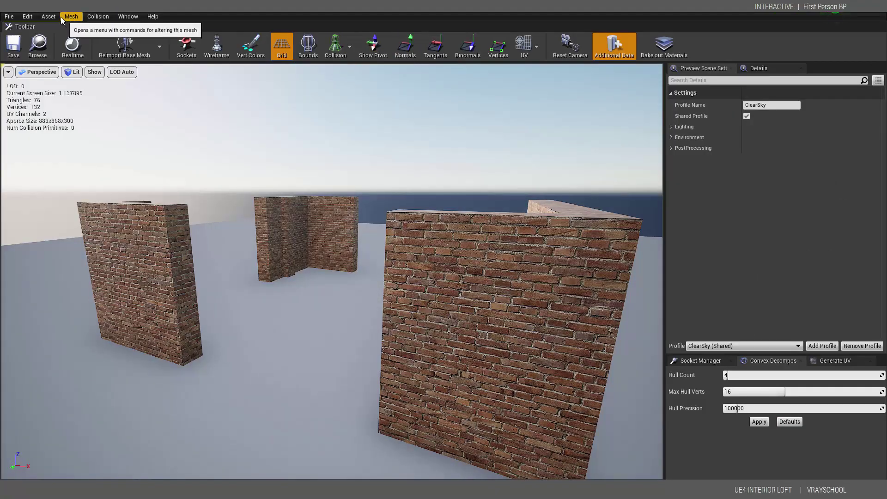
pyautogui.click(98, 17)
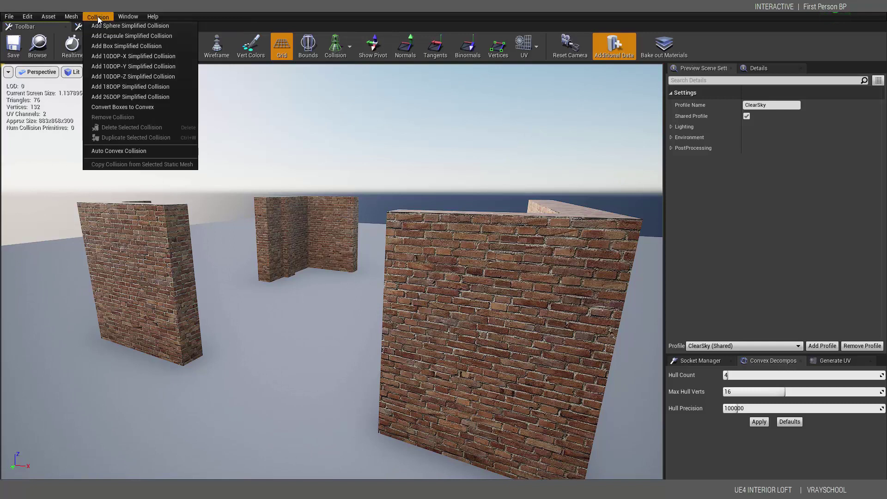
pyautogui.click(349, 47)
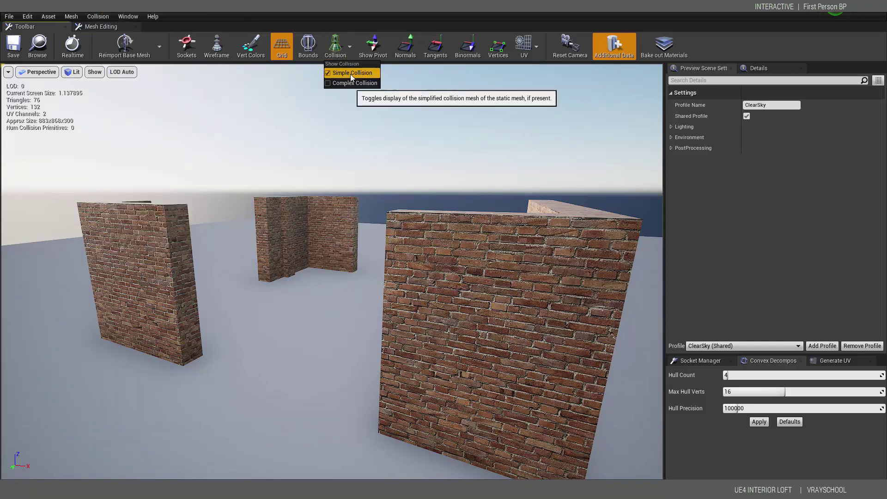
pyautogui.click(106, 15)
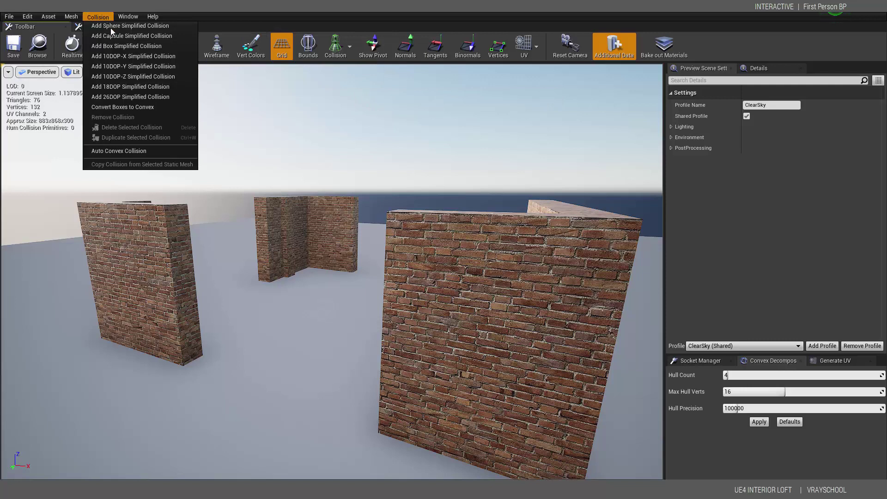
pyautogui.click(121, 49)
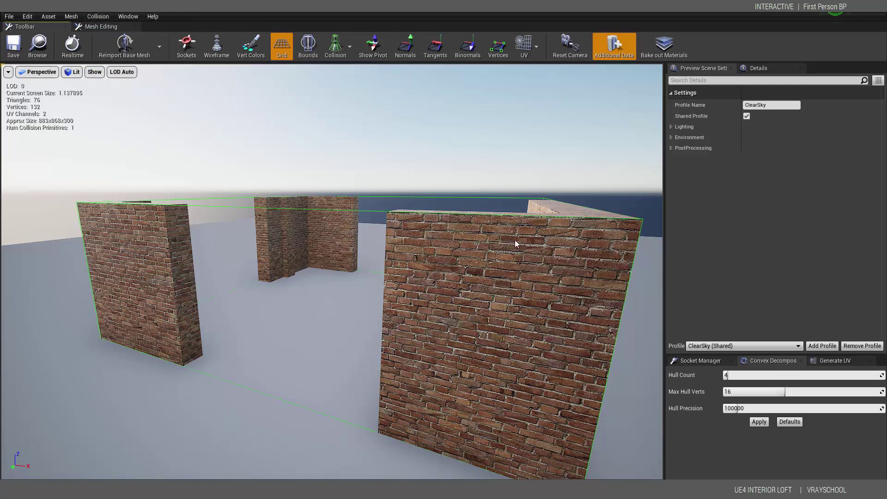
# Step: In the top view, narrow the collision box to the long straight wall's thickness and move it onto that wall
pyautogui.moveTo(300, 175); pyautogui.dragTo(296, 231)
pyautogui.scroll(-2, 277, 199)
pyautogui.click(39, 72)
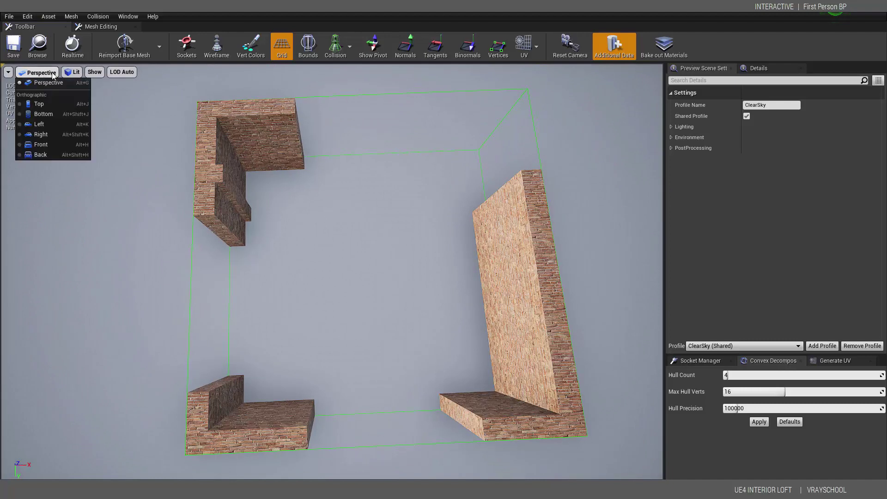
pyautogui.click(48, 103)
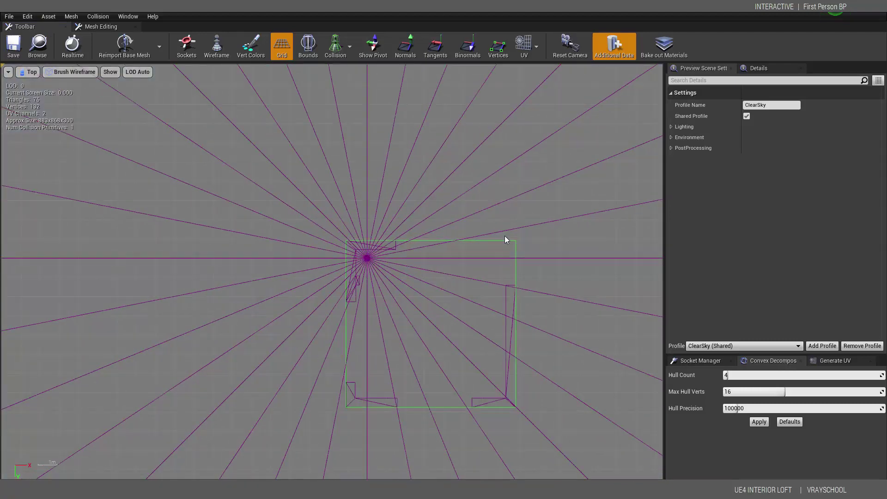
pyautogui.click(516, 245)
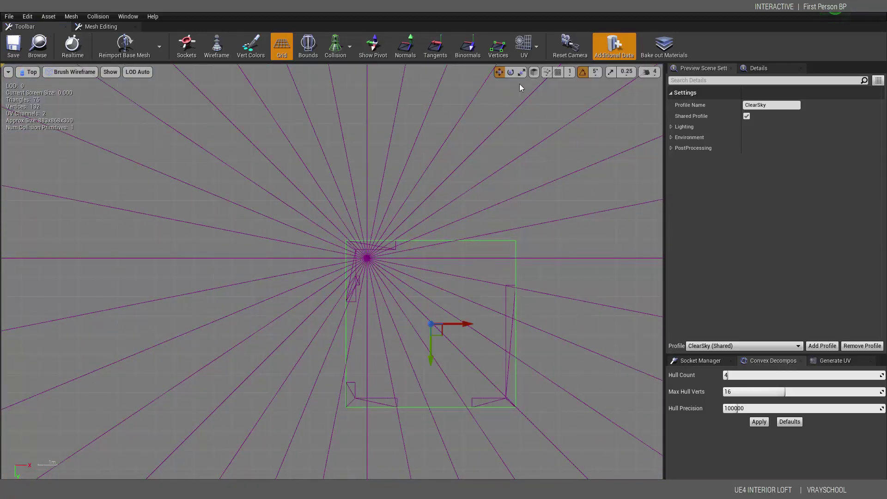
pyautogui.click(521, 71)
pyautogui.moveTo(461, 324); pyautogui.dragTo(531, 327)
pyautogui.press('w')
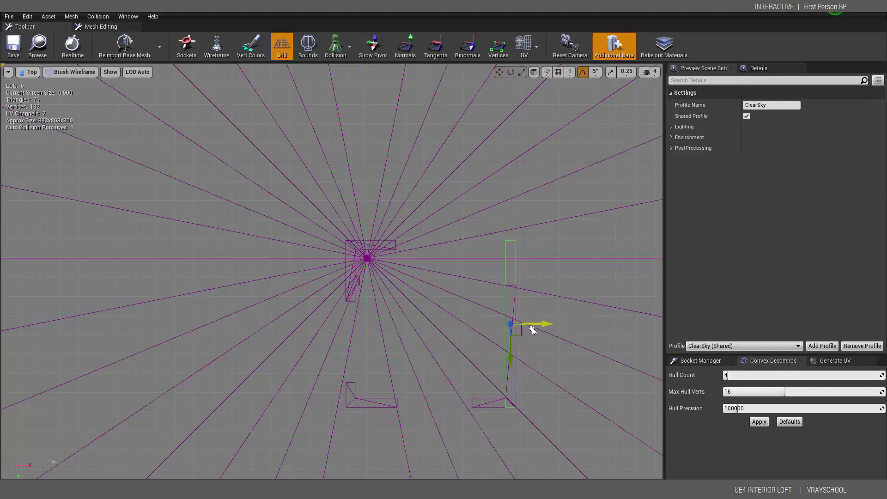
# Step: Fine-align the narrow collision box with the long wall's edges and duplicate it onto the opposite side of the mesh
pyautogui.scroll(5, 532, 323)
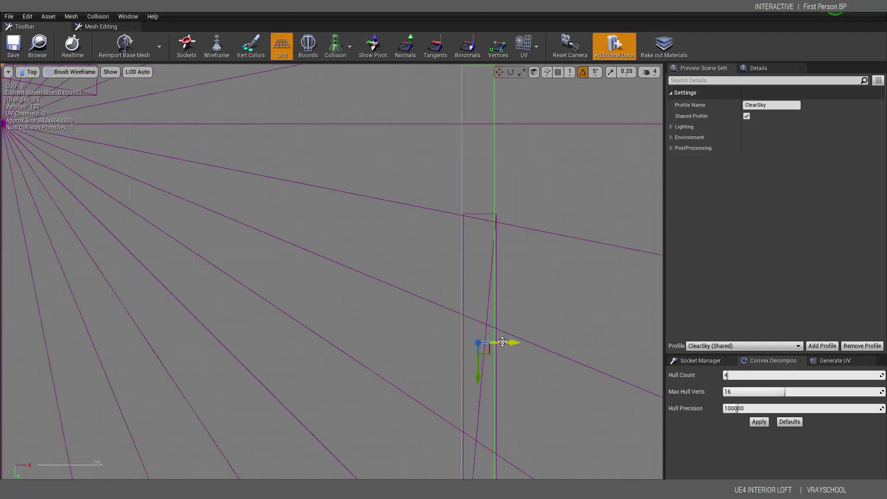
pyautogui.moveTo(502, 342); pyautogui.dragTo(502, 341)
pyautogui.scroll(-4, 503, 335)
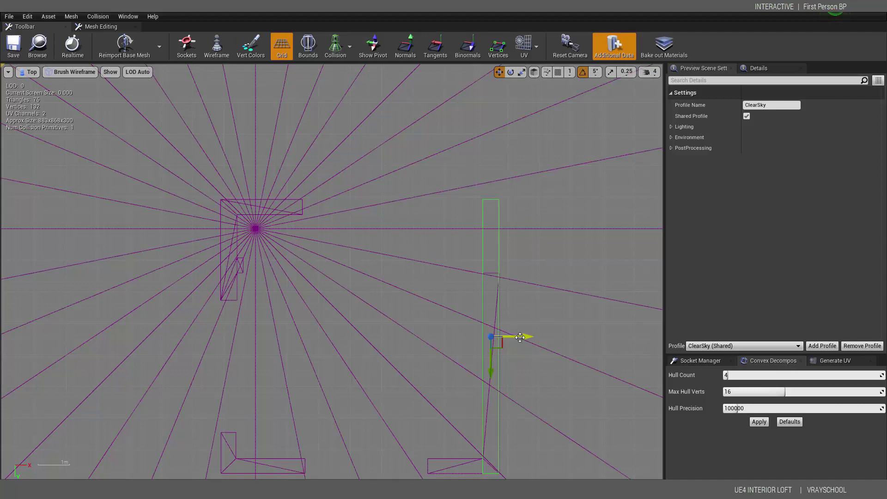
pyautogui.keyDown('alt'); pyautogui.moveTo(515, 337); pyautogui.dragTo(254, 337); pyautogui.keyUp('alt')
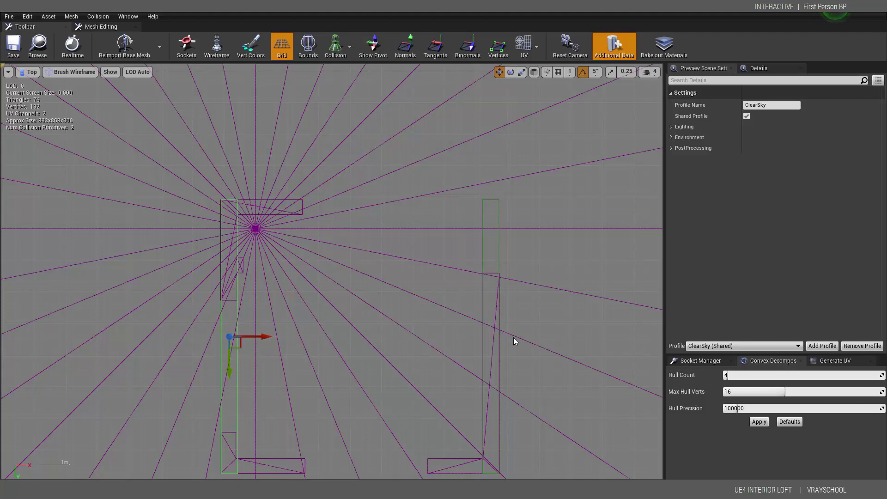
# Step: Shorten the long wall's collision box along Y and shift it to cover just that wall's length
pyautogui.click(500, 239)
pyautogui.scroll(-1, 526, 281)
pyautogui.scroll(-1, 526, 281)
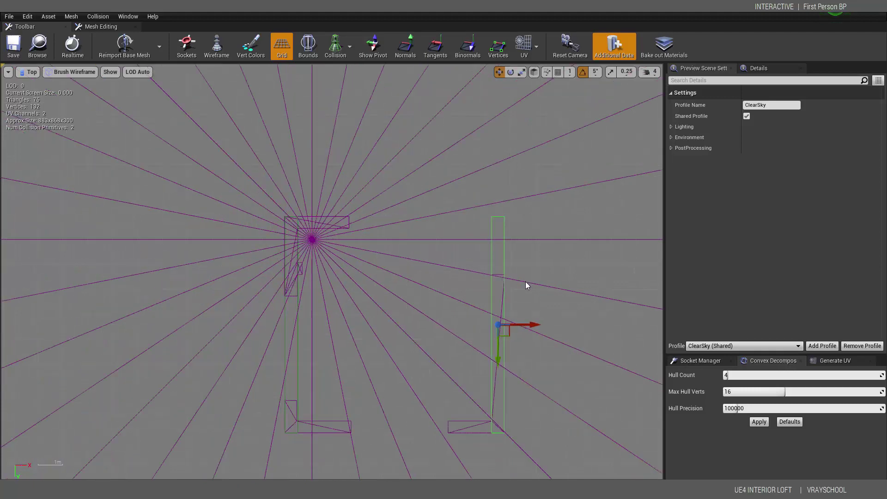
pyautogui.moveTo(499, 345); pyautogui.dragTo(512, 384)
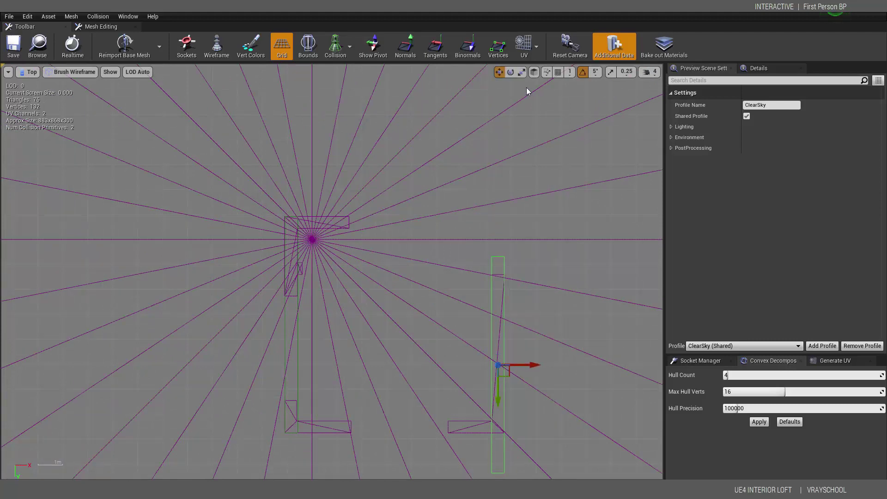
pyautogui.click(521, 73)
pyautogui.moveTo(498, 395); pyautogui.dragTo(499, 383)
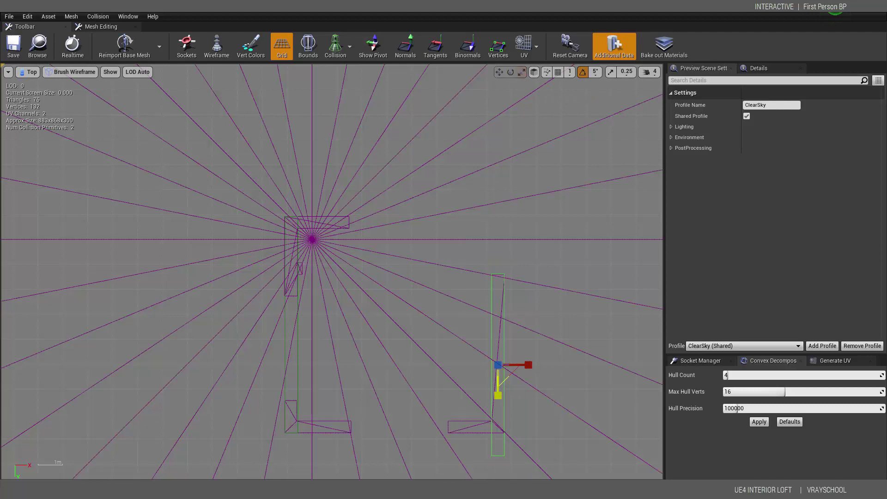
pyautogui.click(499, 71)
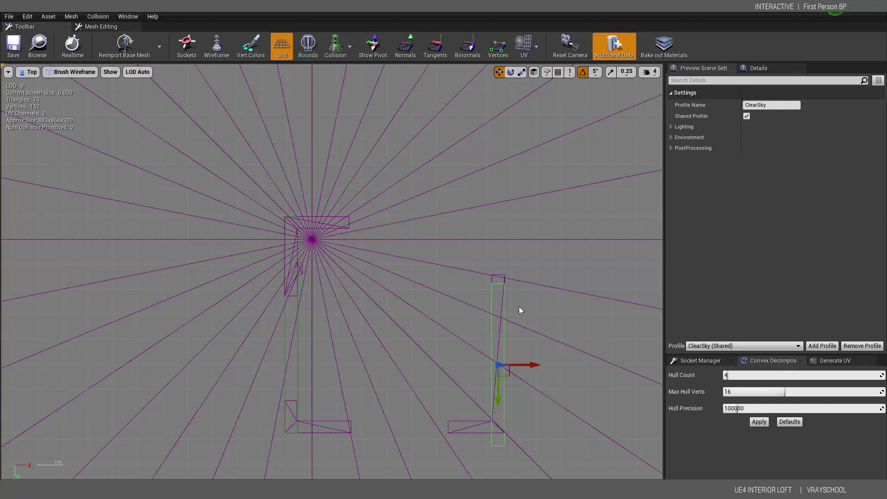
pyautogui.moveTo(500, 389); pyautogui.dragTo(498, 380)
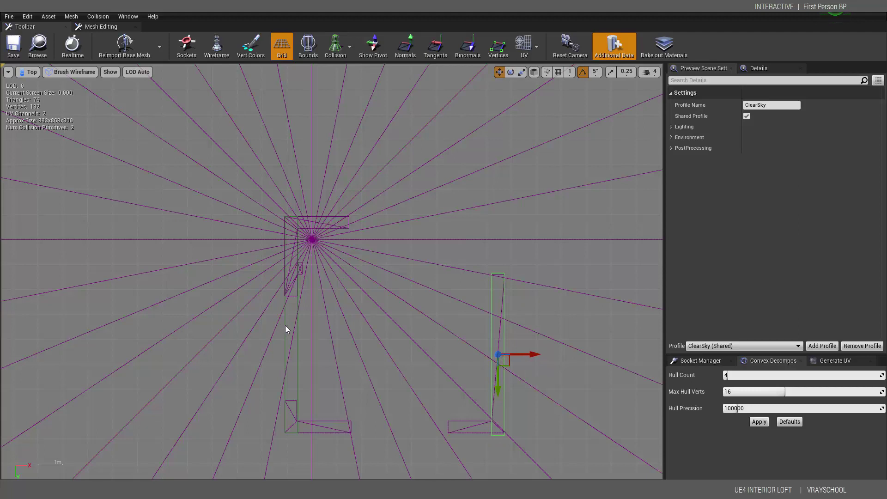
# Step: Shorten the opposite collision box to the upper corner wall, then copy it to the lower corner and fit the copy to the short wall
pyautogui.click(288, 334)
pyautogui.click(521, 71)
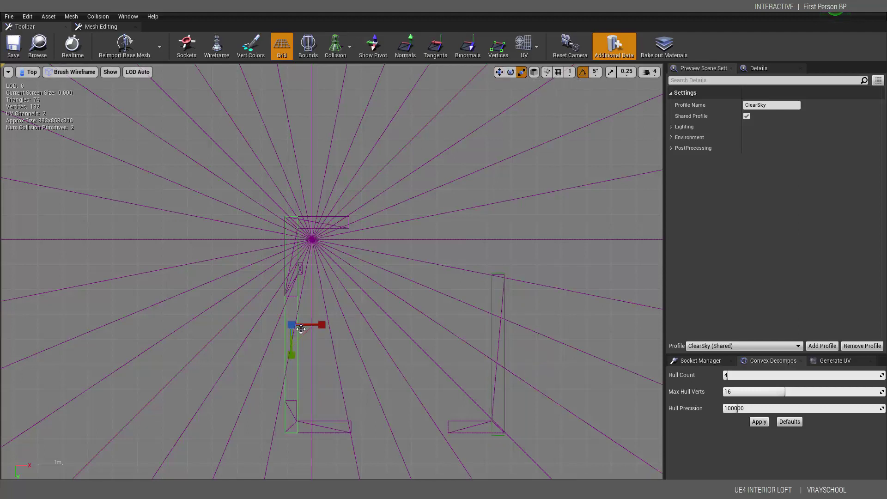
pyautogui.moveTo(292, 356); pyautogui.dragTo(291, 443)
pyautogui.click(499, 71)
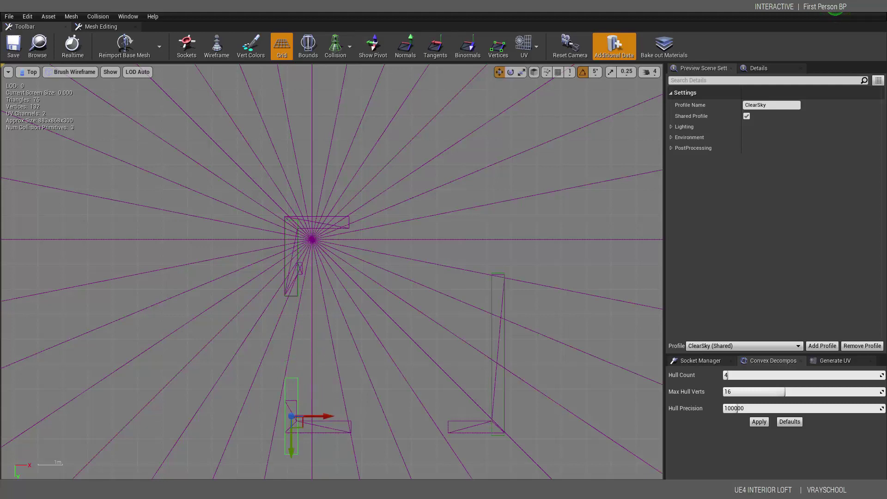
pyautogui.click(521, 71)
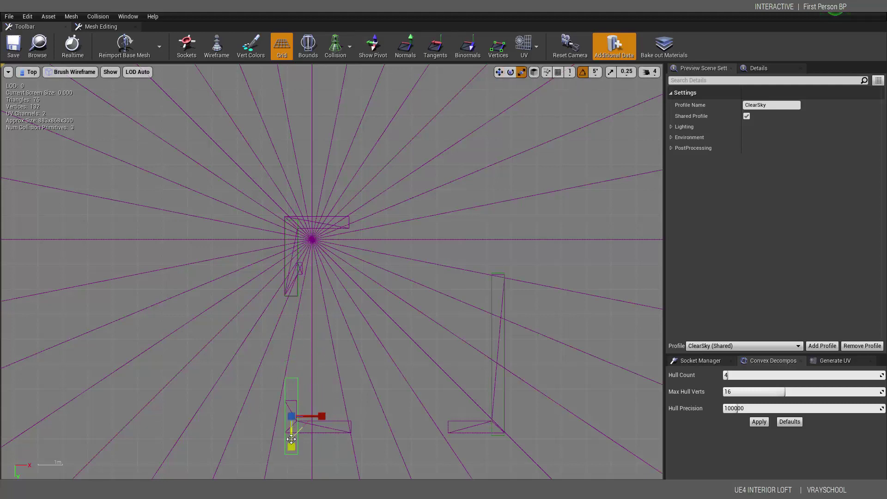
pyautogui.moveTo(292, 439); pyautogui.dragTo(292, 444)
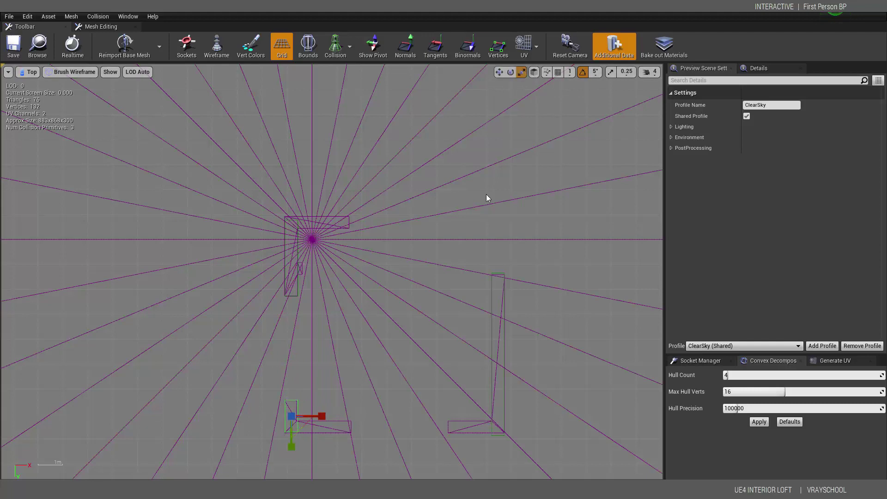
# Step: Duplicate the lower corner's short collision box, rotate the copy -90 degrees and move it onto the corner's horizontal wall section
pyautogui.click(499, 71)
pyautogui.keyDown('alt'); pyautogui.moveTo(315, 413); pyautogui.dragTo(358, 361); pyautogui.keyUp('alt')
pyautogui.click(510, 72)
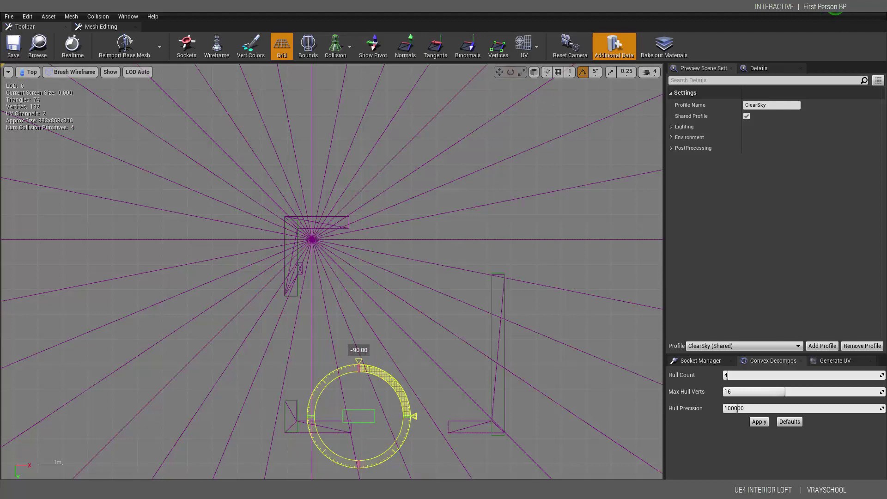
pyautogui.click(499, 71)
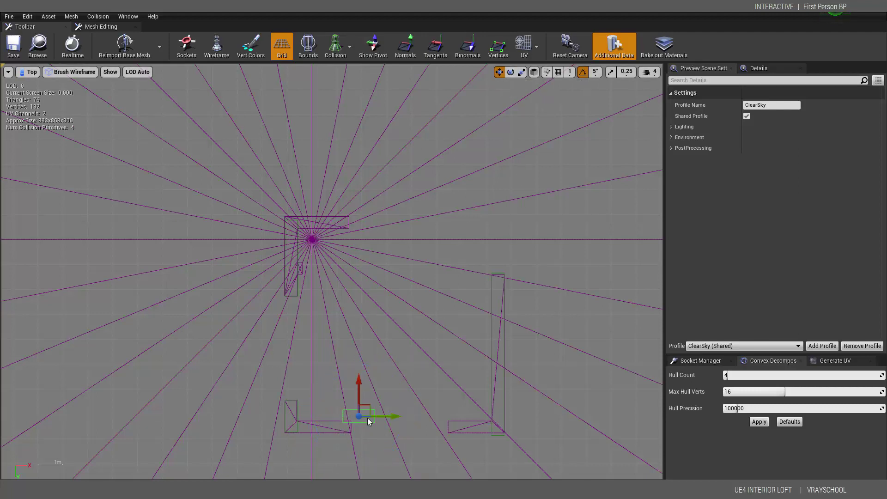
pyautogui.moveTo(357, 412); pyautogui.dragTo(334, 418)
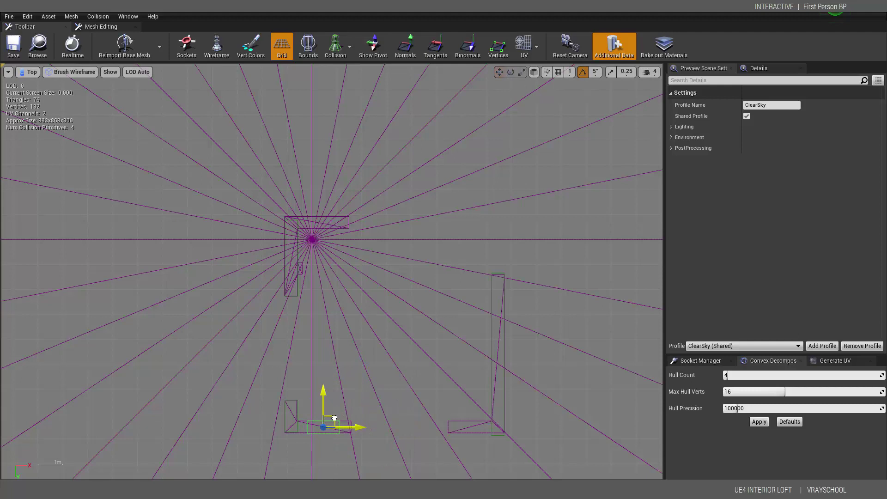
# Step: Scale the rotated collision box lengthwise and adjust its position to fit the lower corner's horizontal wall section
pyautogui.click(521, 72)
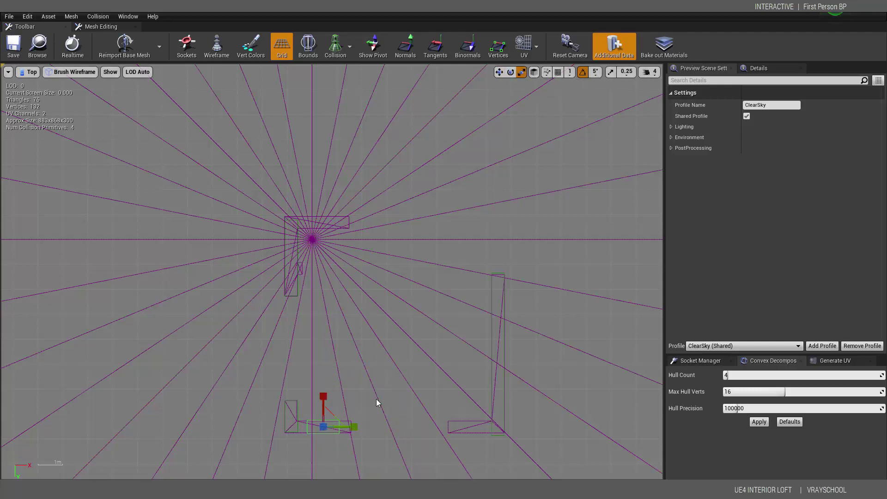
pyautogui.moveTo(354, 427); pyautogui.dragTo(370, 426)
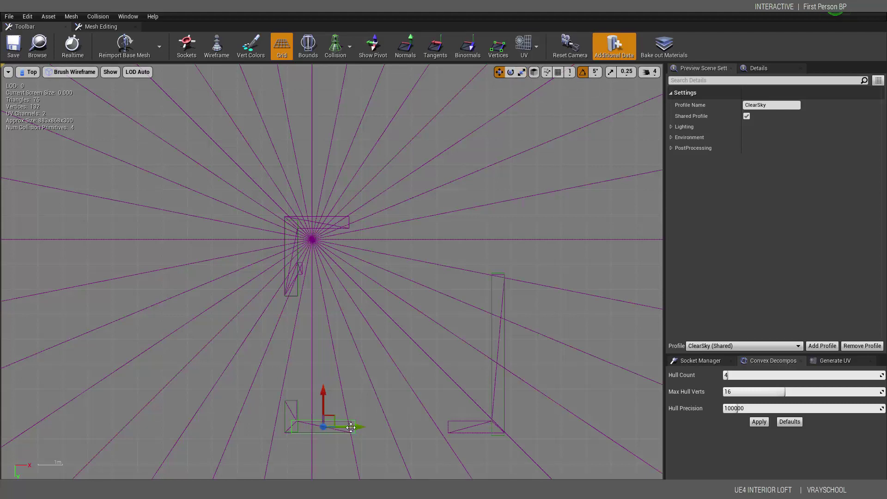
pyautogui.press('w')
pyautogui.moveTo(351, 425); pyautogui.dragTo(351, 426)
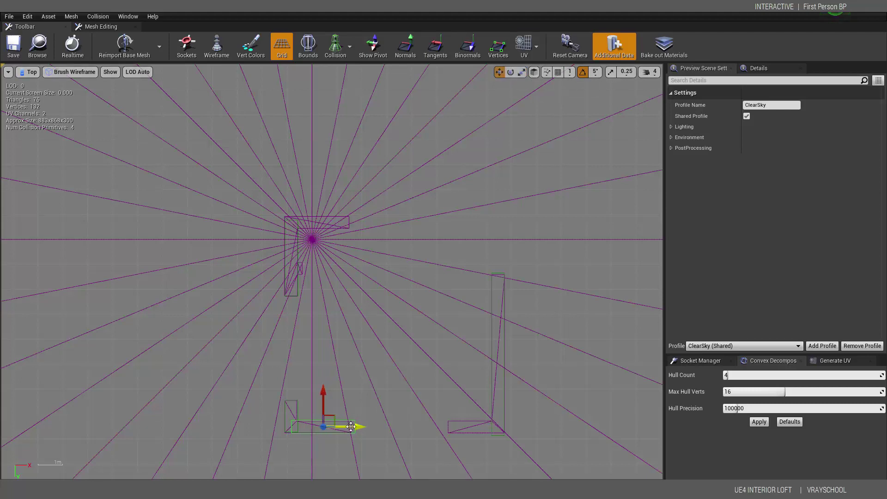
pyautogui.press('r')
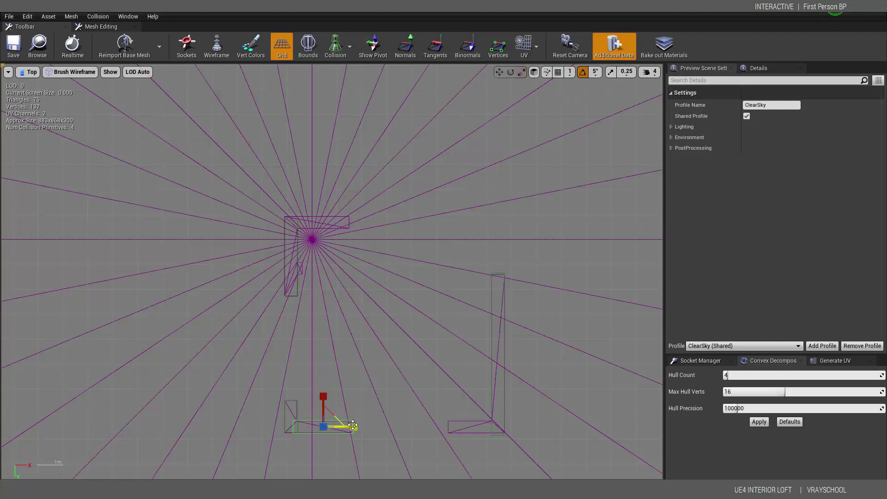
pyautogui.click(352, 425)
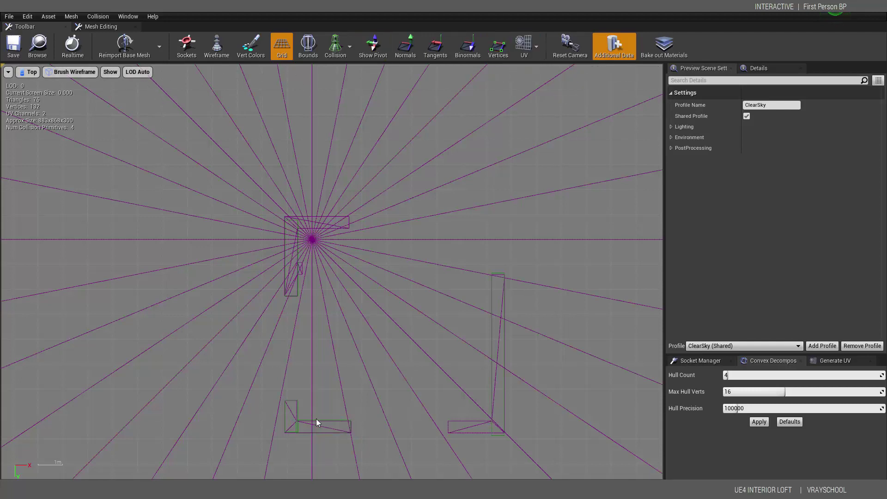
pyautogui.click(296, 429)
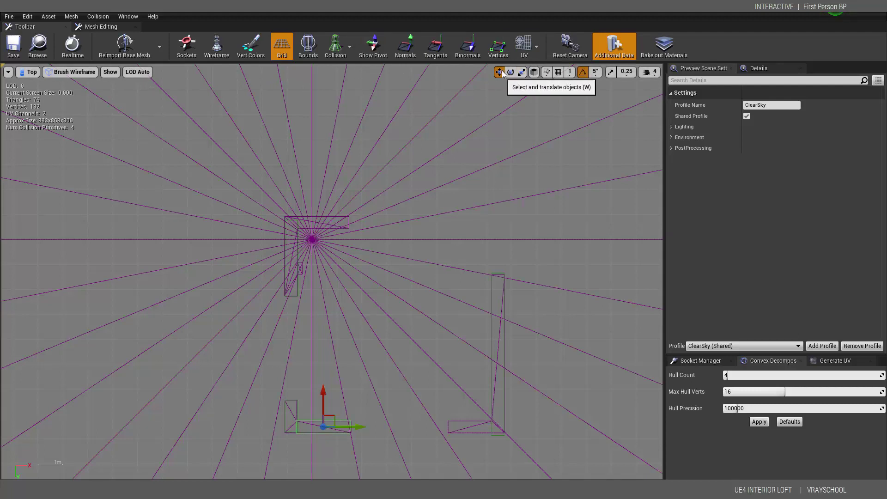
# Step: Duplicate the horizontal collision box onto the short wall section at the long wall's lower end, then shorten and shift the copy to fit
pyautogui.keyDown('alt'); pyautogui.moveTo(324, 409); pyautogui.dragTo(479, 422); pyautogui.keyUp('alt')
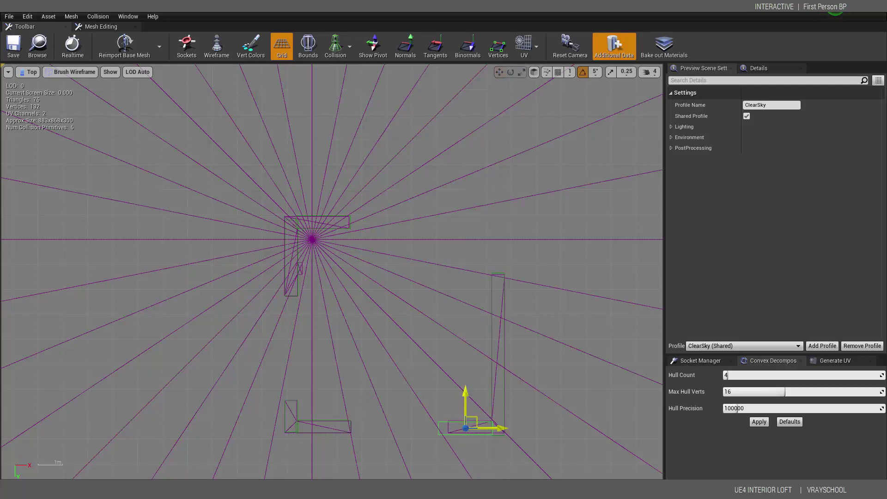
pyautogui.moveTo(475, 417); pyautogui.dragTo(476, 416)
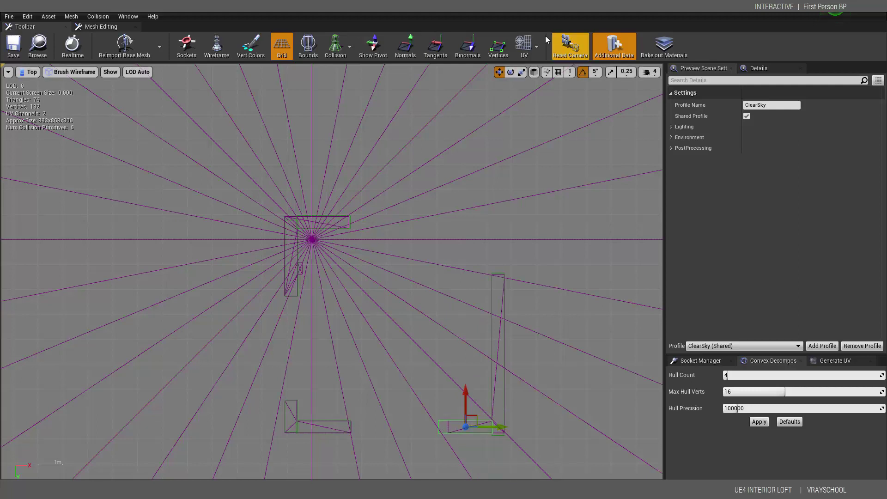
pyautogui.press('r')
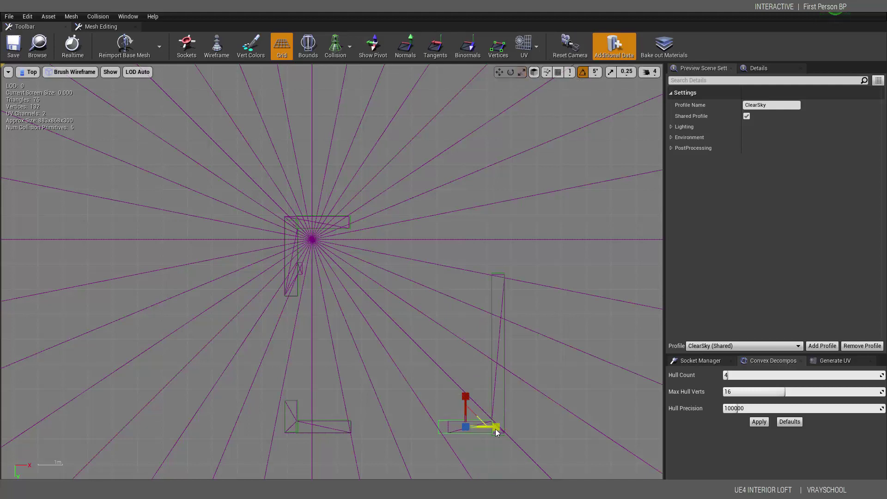
pyautogui.moveTo(495, 429); pyautogui.dragTo(498, 414)
pyautogui.click(497, 415)
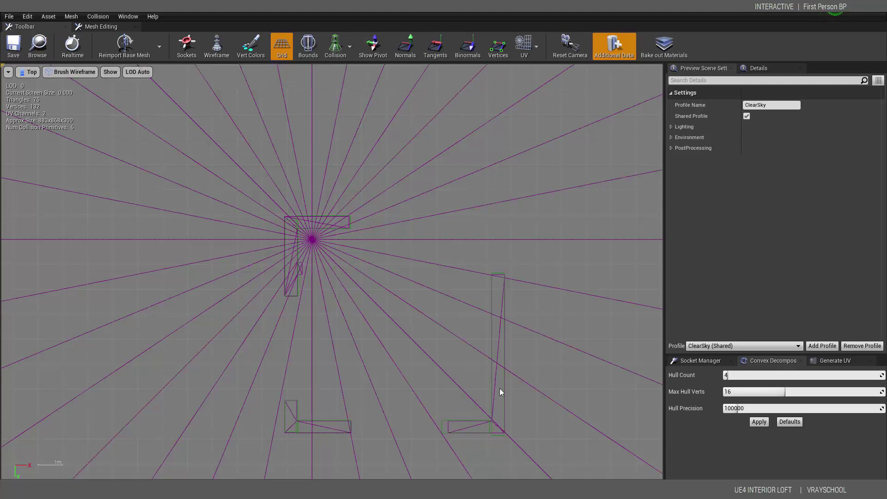
pyautogui.click(444, 427)
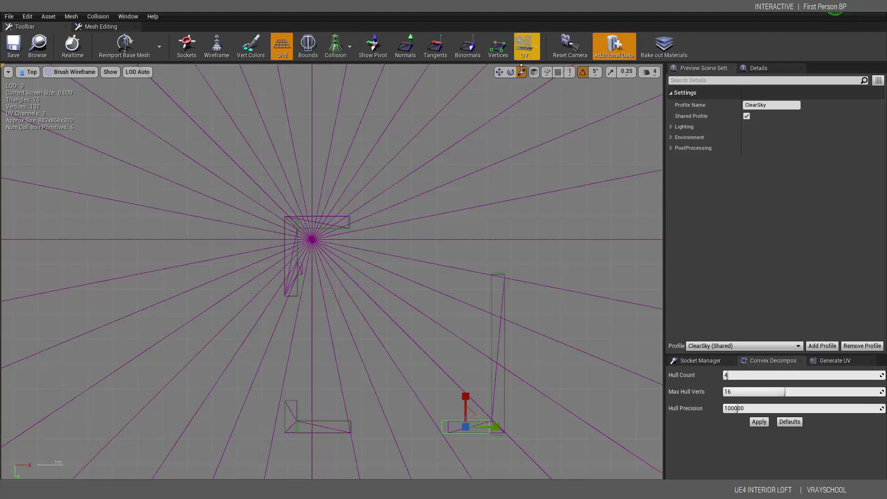
pyautogui.click(499, 73)
pyautogui.moveTo(491, 429); pyautogui.dragTo(497, 430)
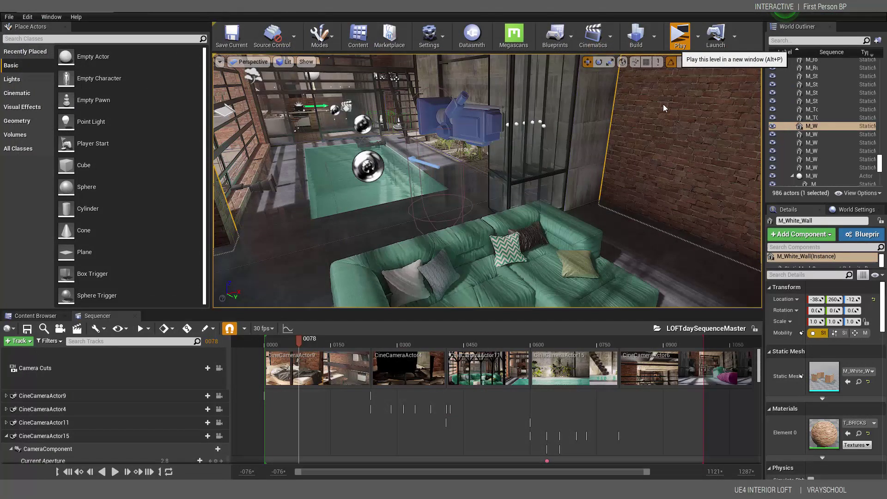
# Step: Play the level in a new window and walk into the brick wall behind the sofa to test its collision, then stop the preview
pyautogui.hotkey('alt', 'p')
pyautogui.click(506, 221)
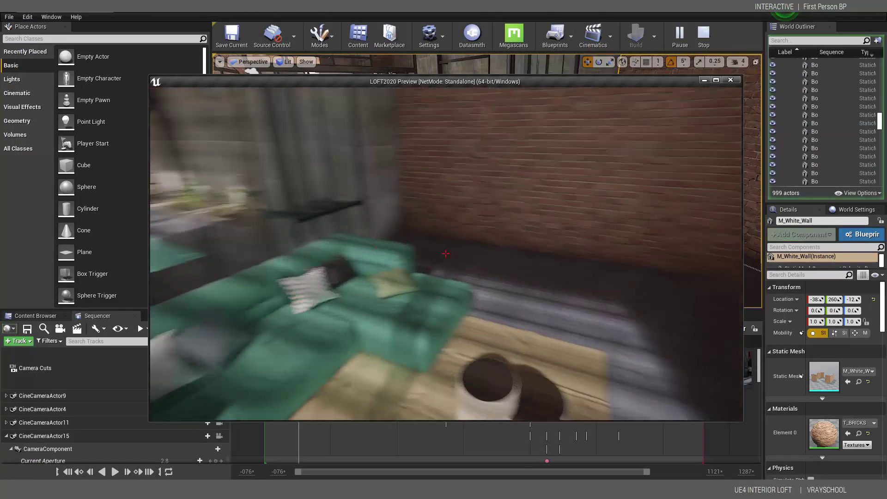
pyautogui.press('w')
pyautogui.press('w')
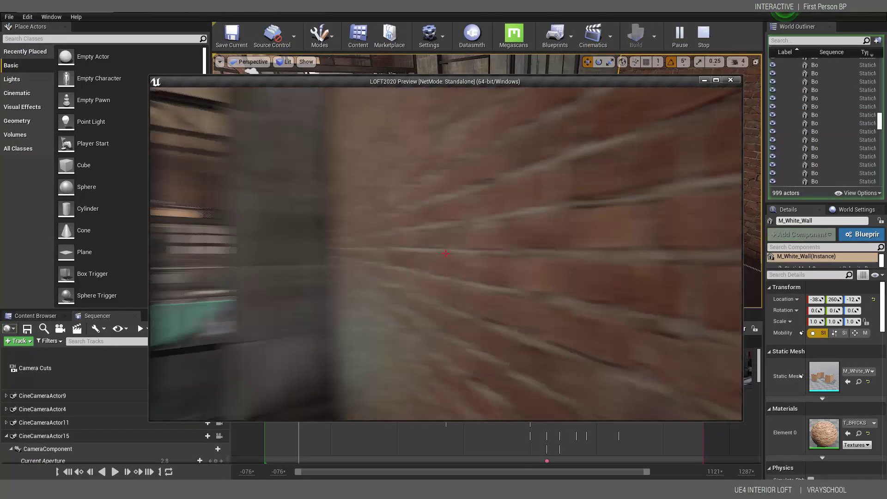
pyautogui.press('w')
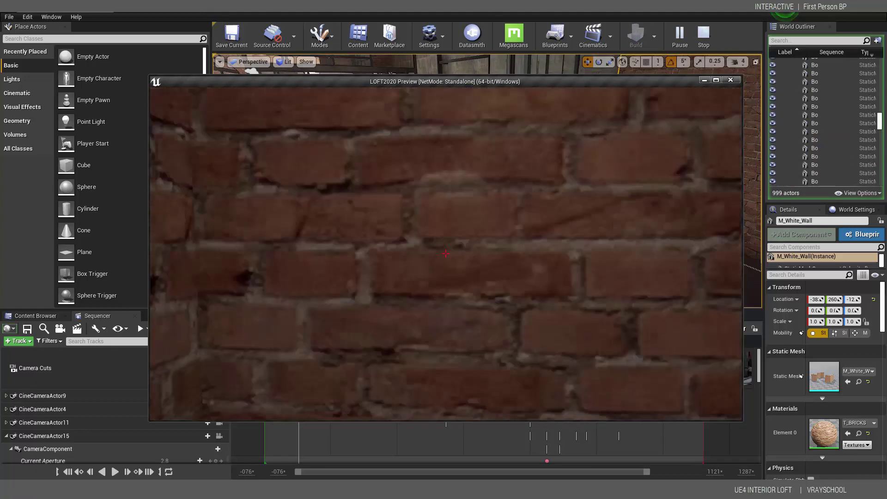
pyautogui.press('w')
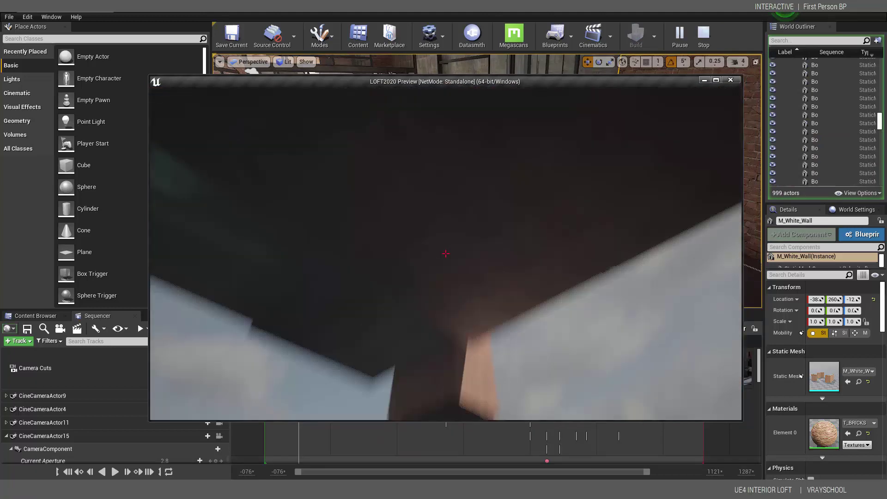
pyautogui.press('Escape')
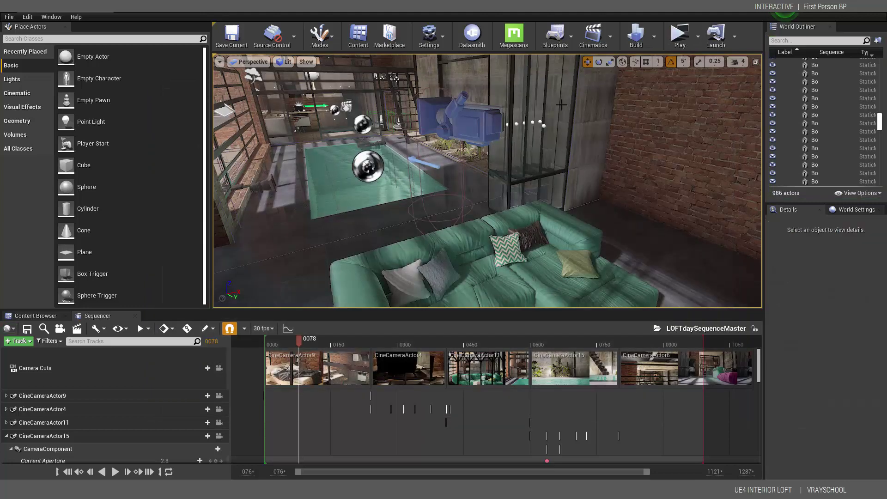
# Step: Replay the level and walk around the pool area, inspecting the concrete wall, the large windows and the staircase to the upper floor
pyautogui.hotkey('alt', 'p')
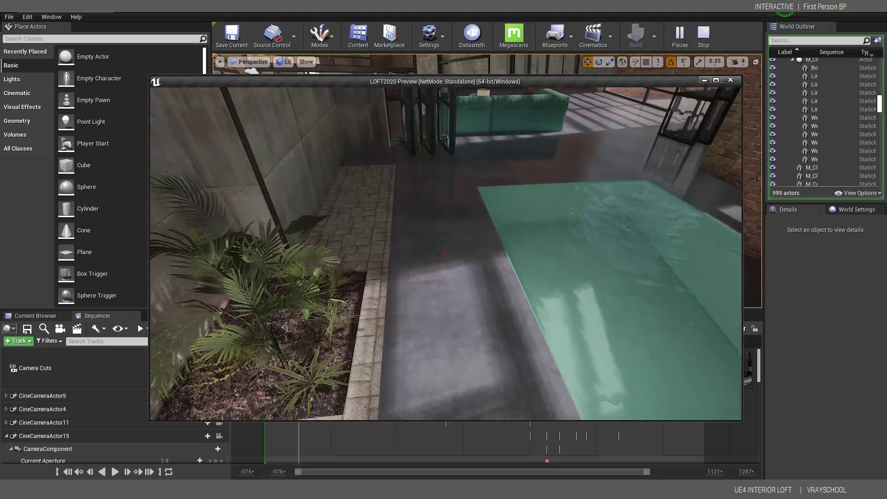
pyautogui.press('w')
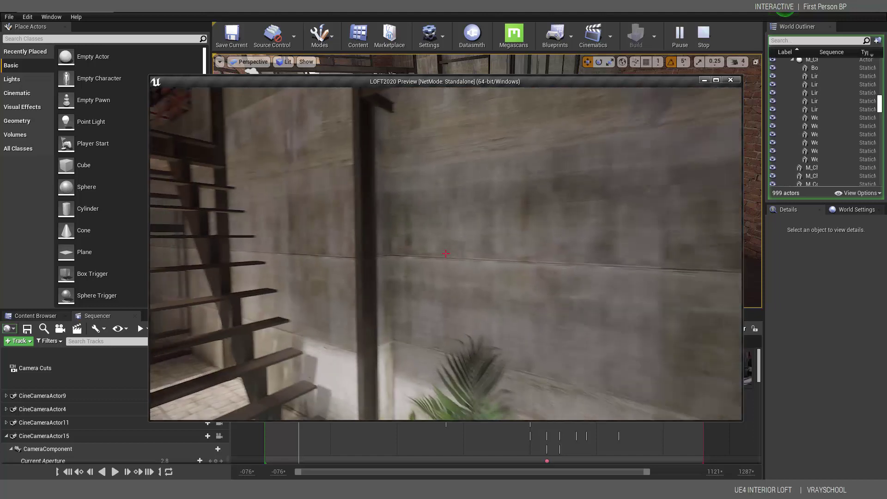
pyautogui.press('w')
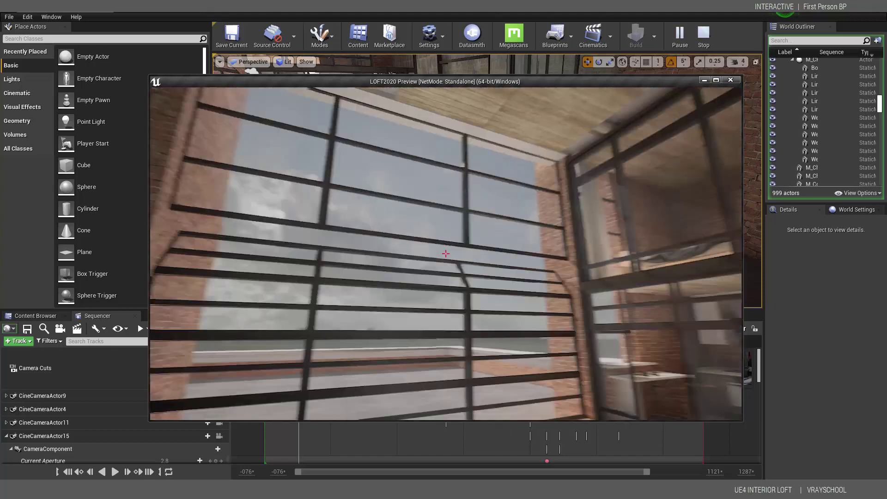
pyautogui.press('w')
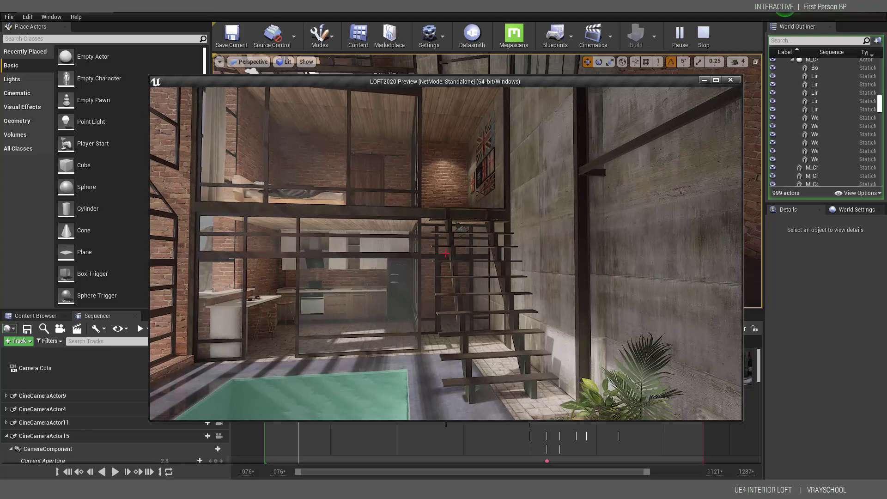
pyautogui.press('w')
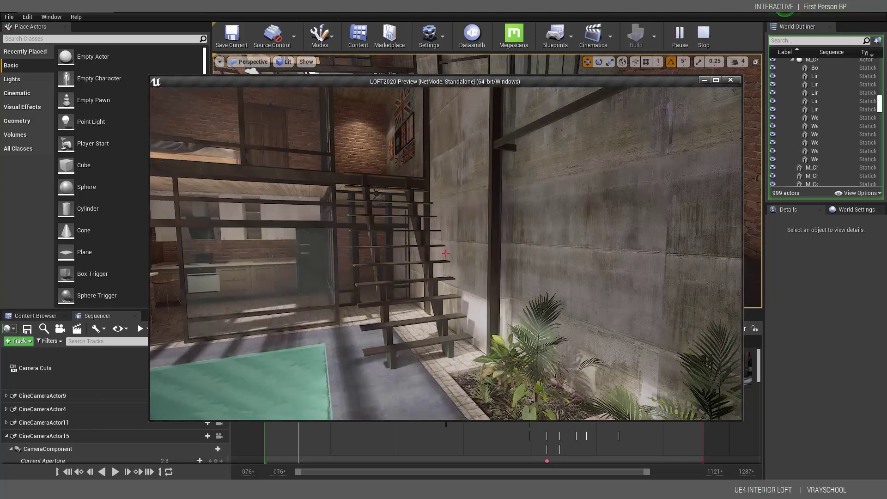
pyautogui.press('s')
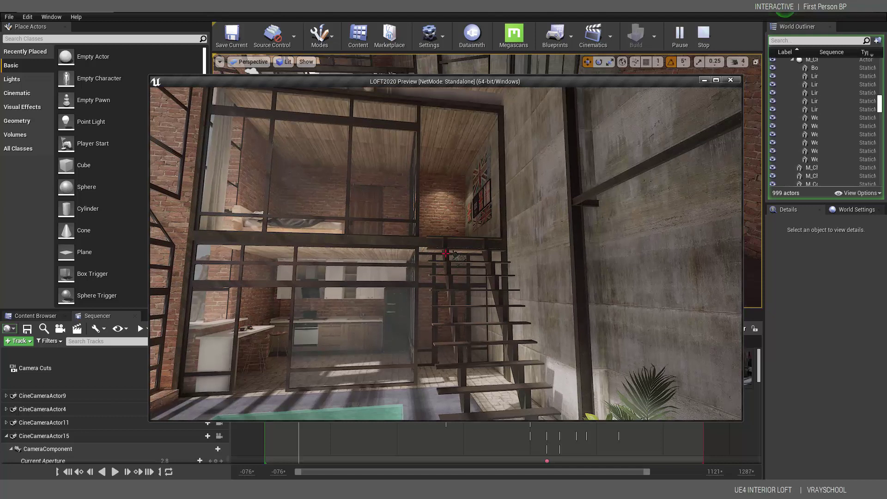
pyautogui.press('w')
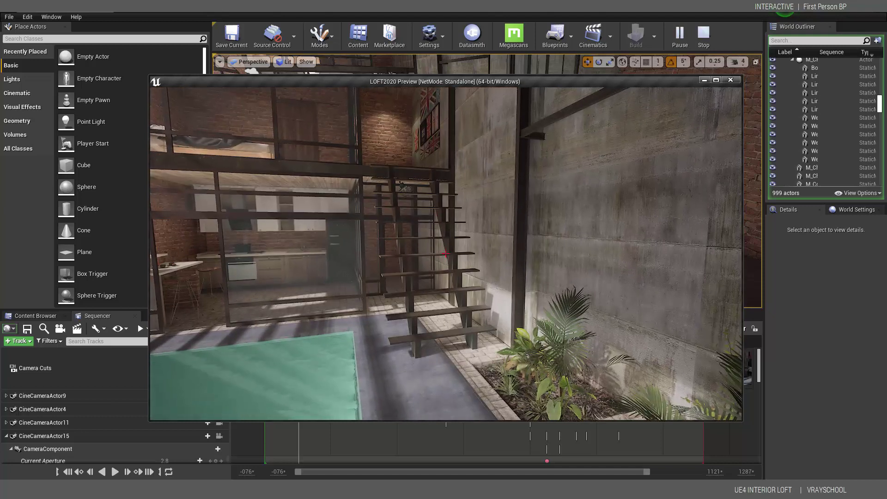